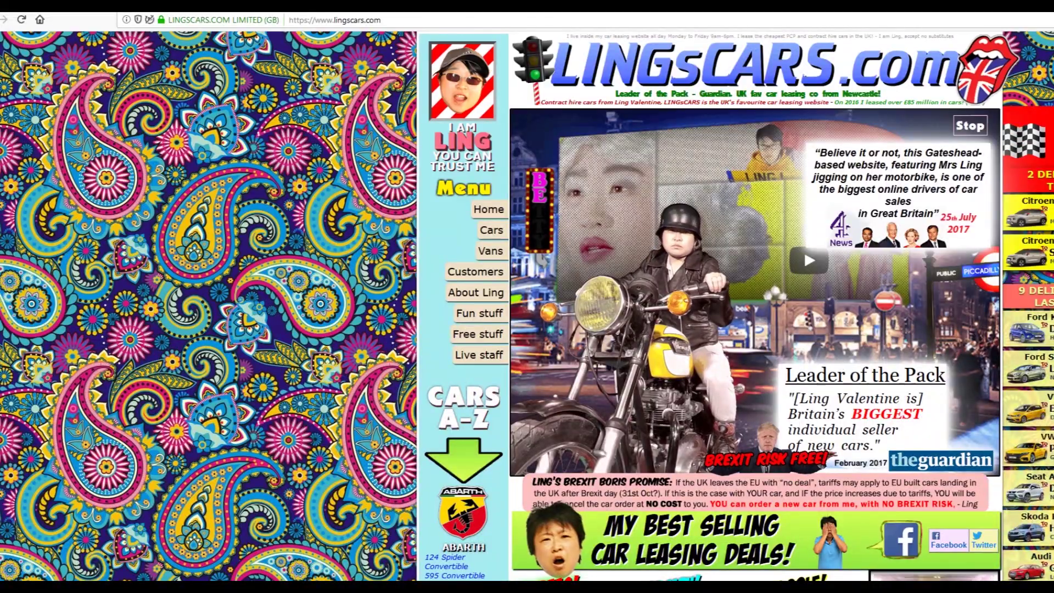
Step: Scroll down the LINGsCARS homepage through the car deal cards to the ad-heavy page
scroll(842, 365, down, 3)
scroll(842, 365, down, 10)
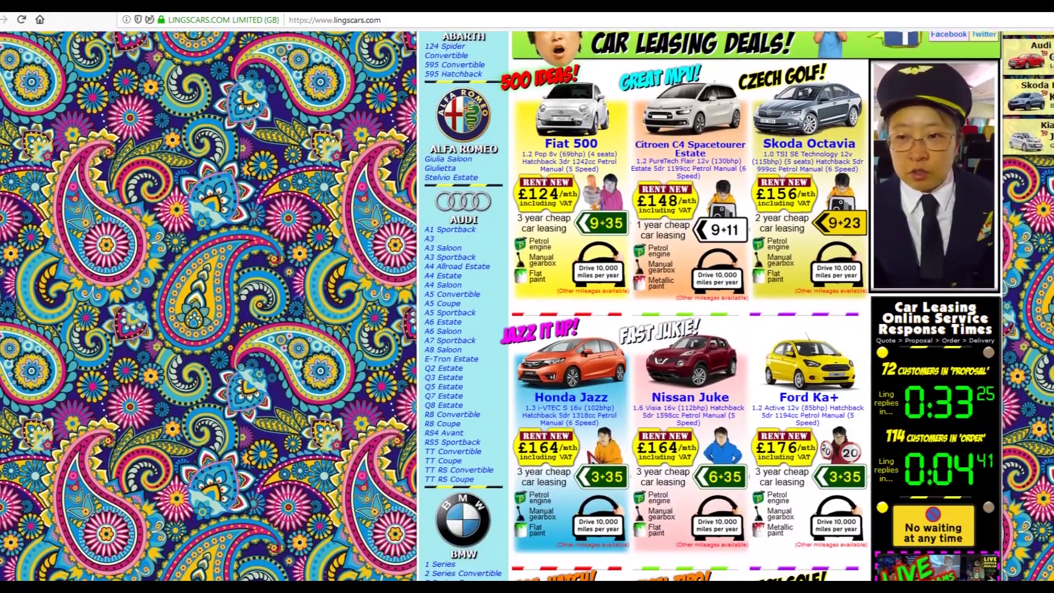
scroll(733, 305, down, 8)
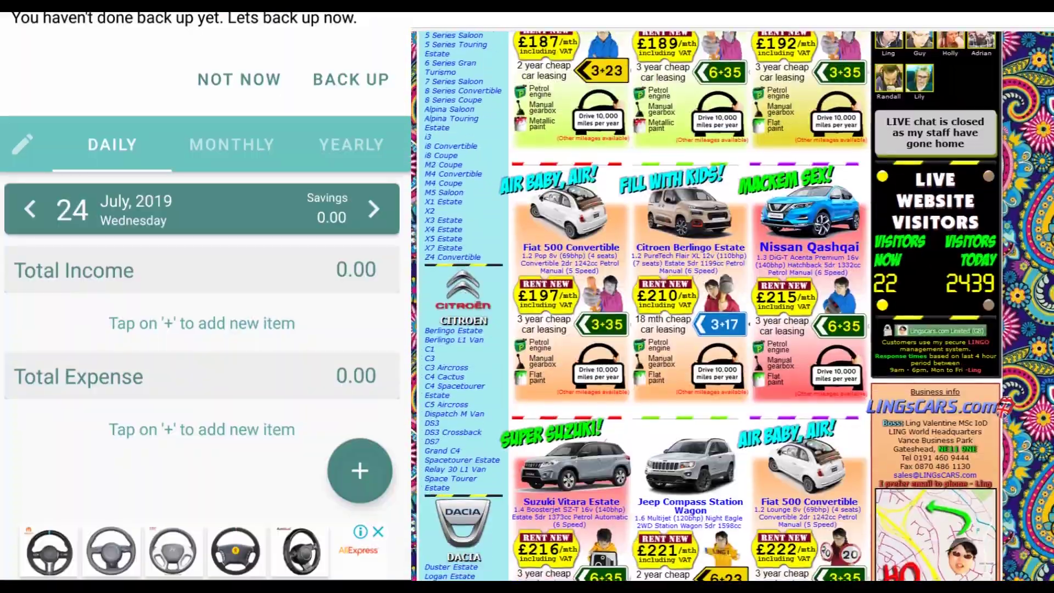
scroll(841, 305, down, 10)
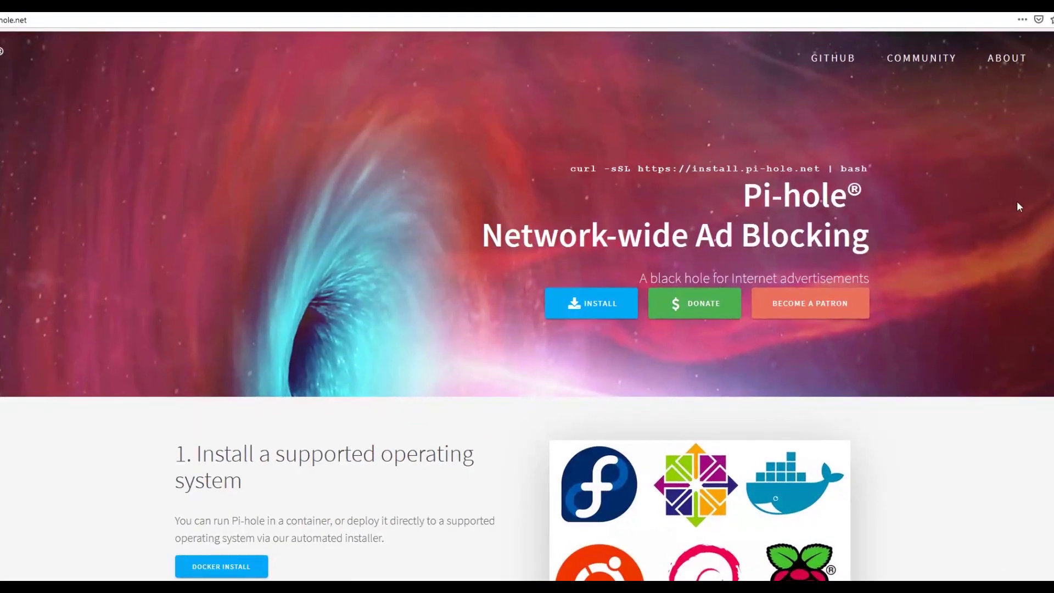
Step: Scroll down pi-hole.net past install steps 1–4 to the feature cards and Donate banner
scroll(1016, 202, down, 4)
scroll(1019, 207, down, 5)
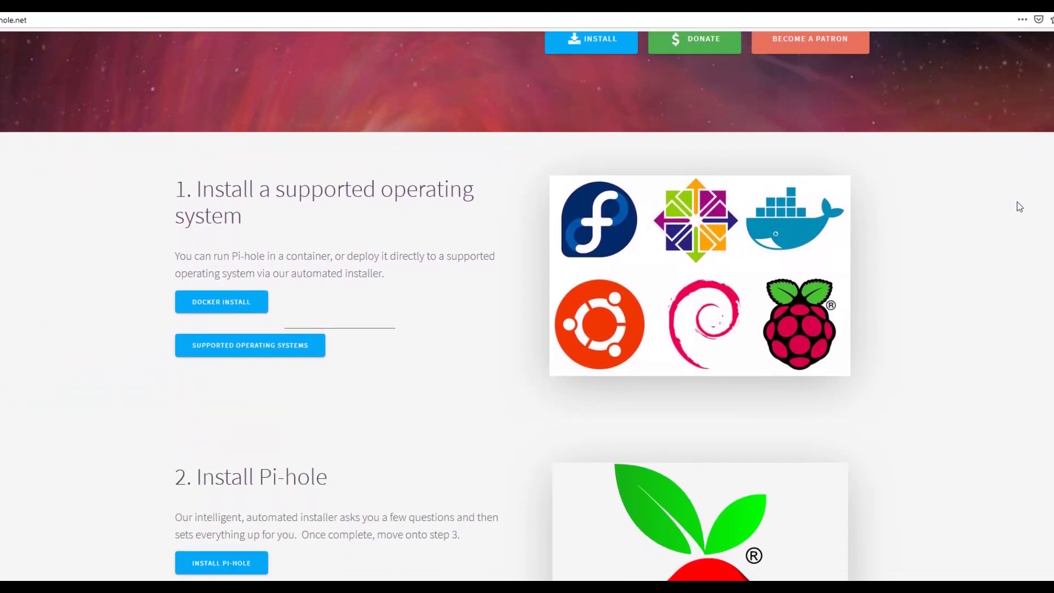
scroll(1019, 207, down, 4)
scroll(1019, 207, down, 7)
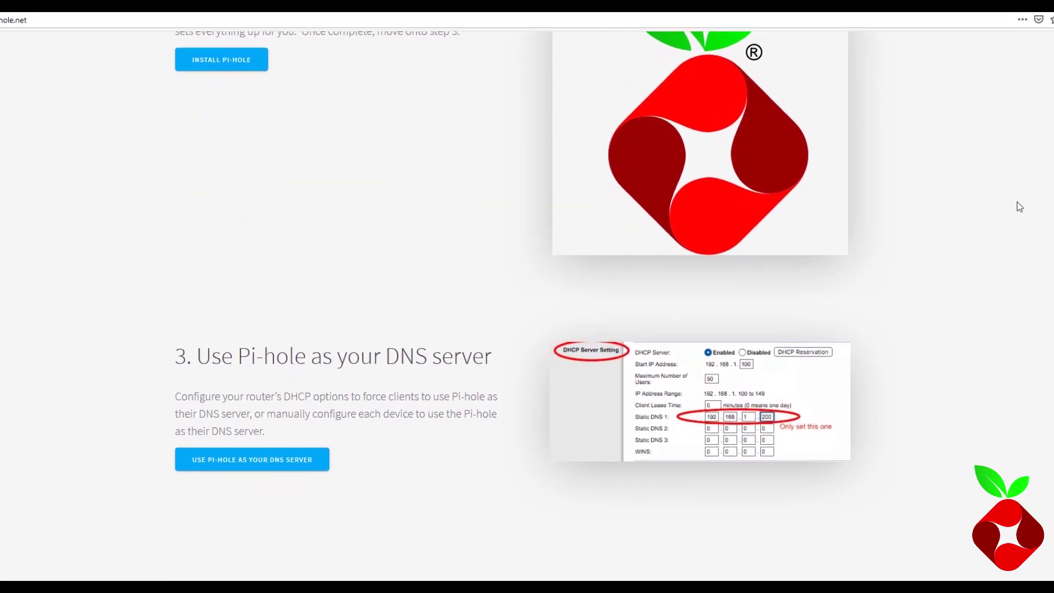
scroll(1019, 207, down, 5)
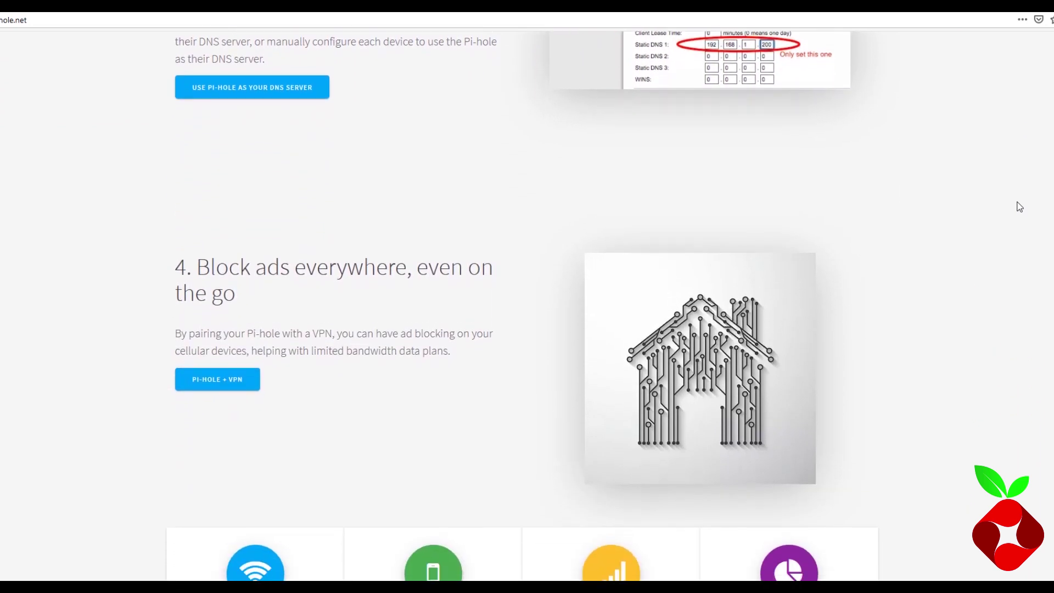
scroll(1019, 207, down, 3)
scroll(1019, 207, down, 2)
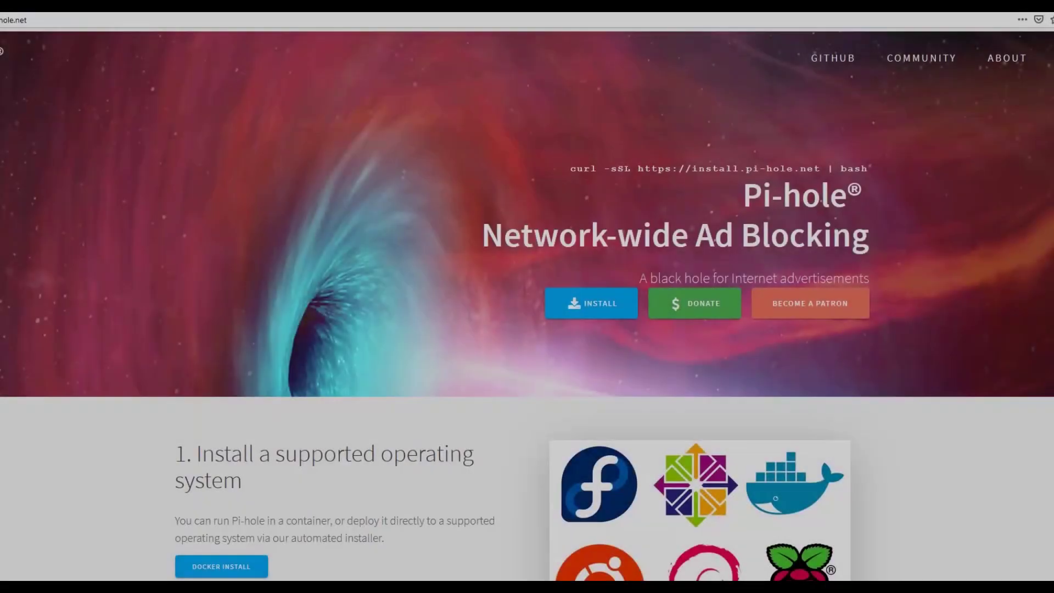
Step: Scroll past the Web Interface and DHCP Server sections to the example Blacklist
scroll(1016, 203, down, 3)
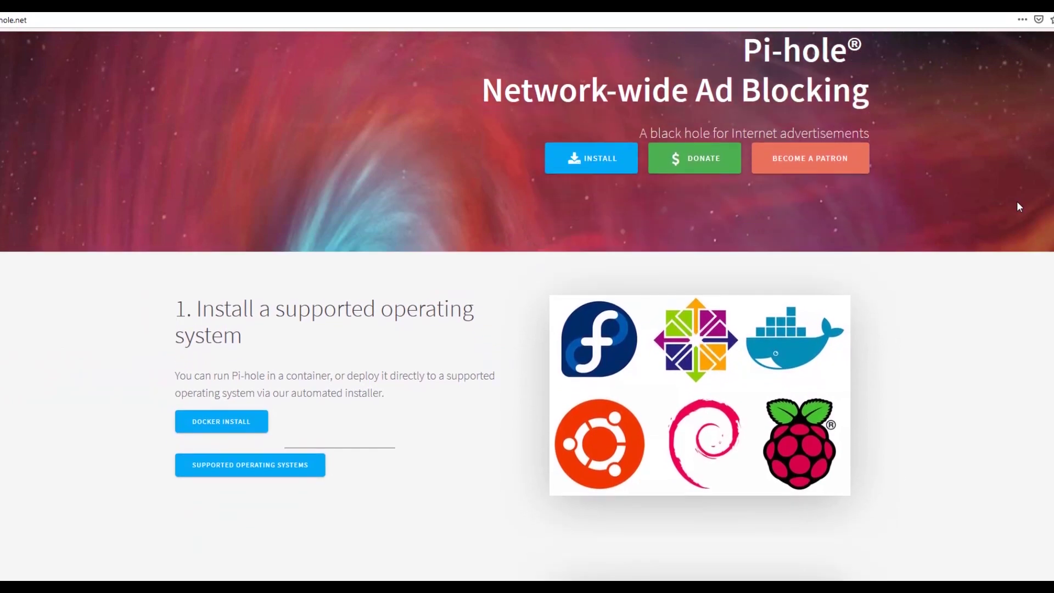
scroll(1017, 202, down, 5)
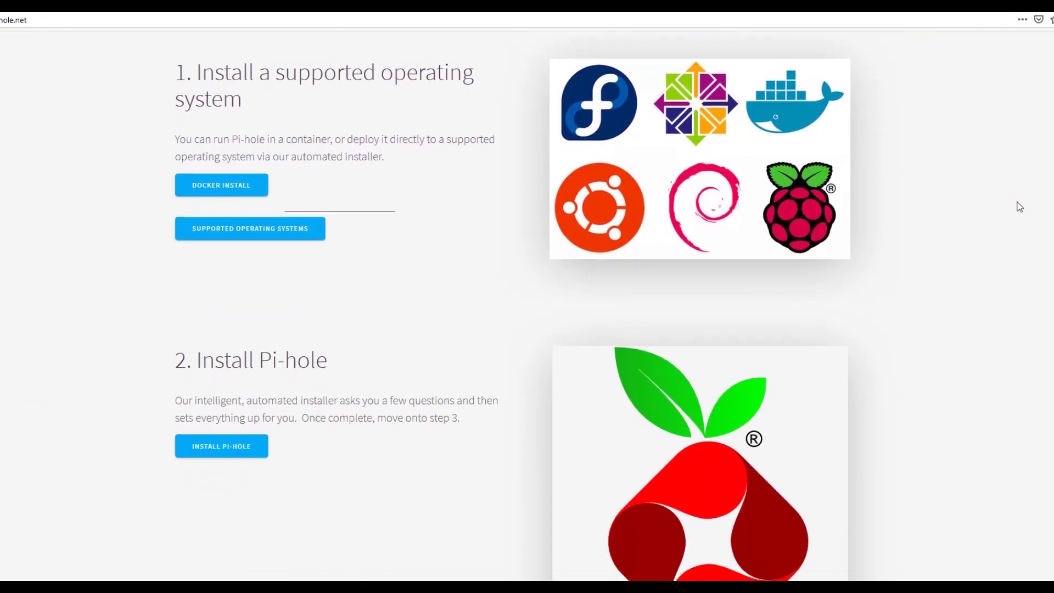
scroll(1019, 207, down, 5)
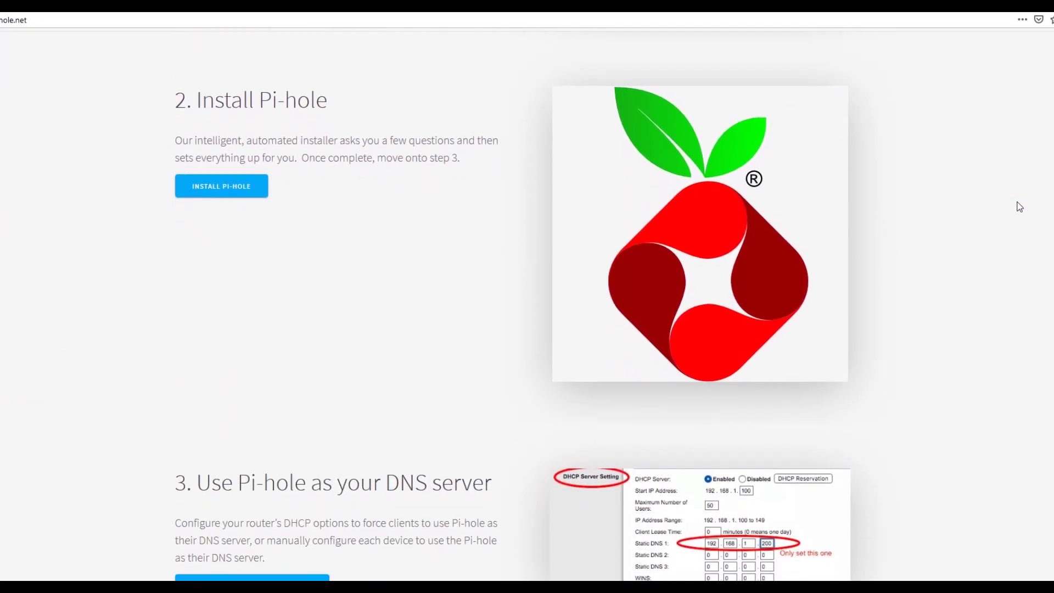
scroll(1019, 207, down, 7)
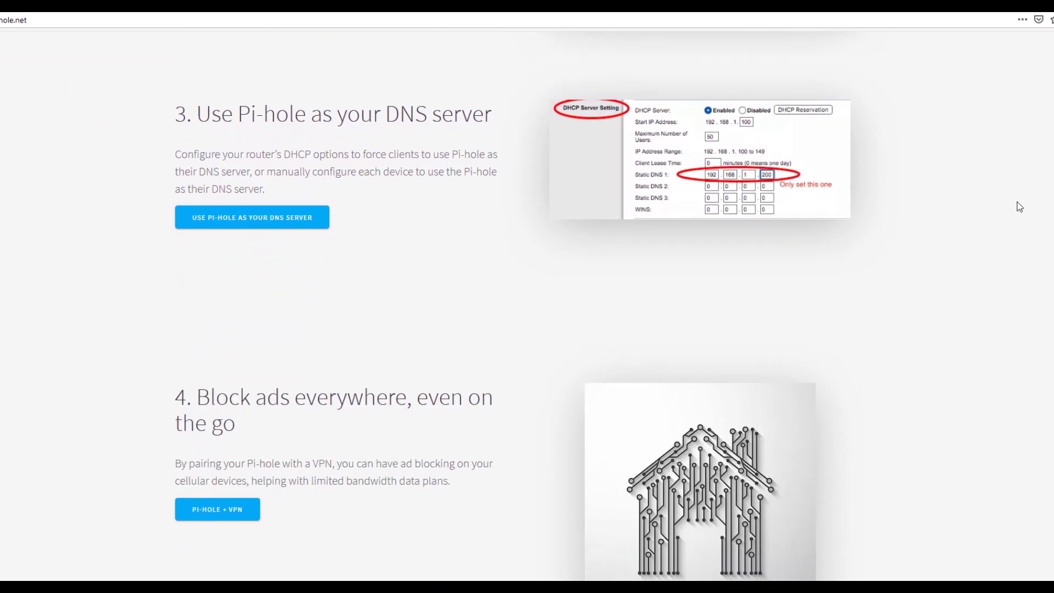
scroll(1019, 206, down, 6)
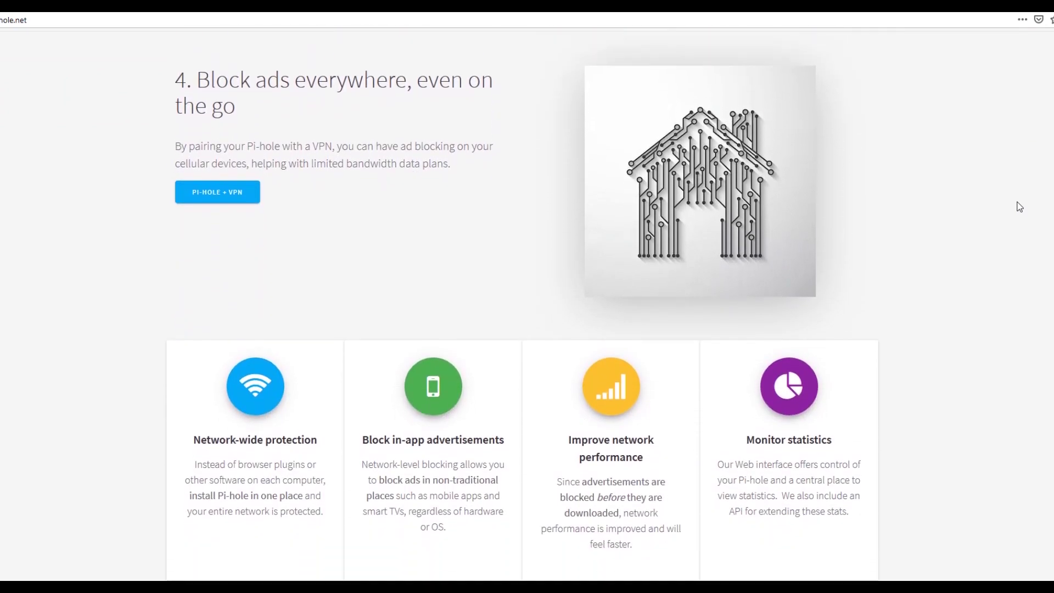
scroll(1019, 207, down, 3)
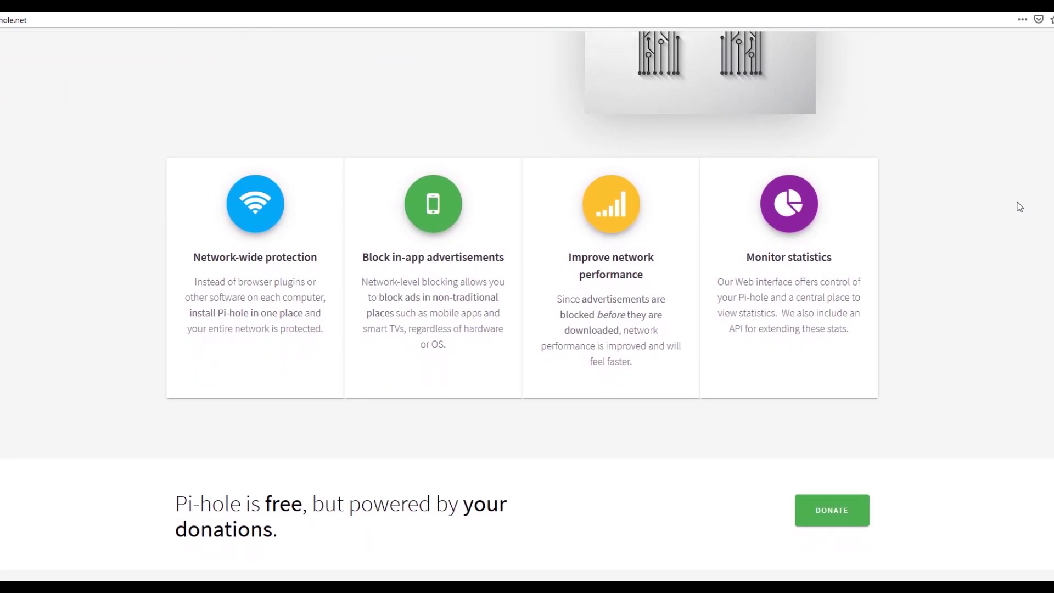
scroll(1019, 207, down, 4)
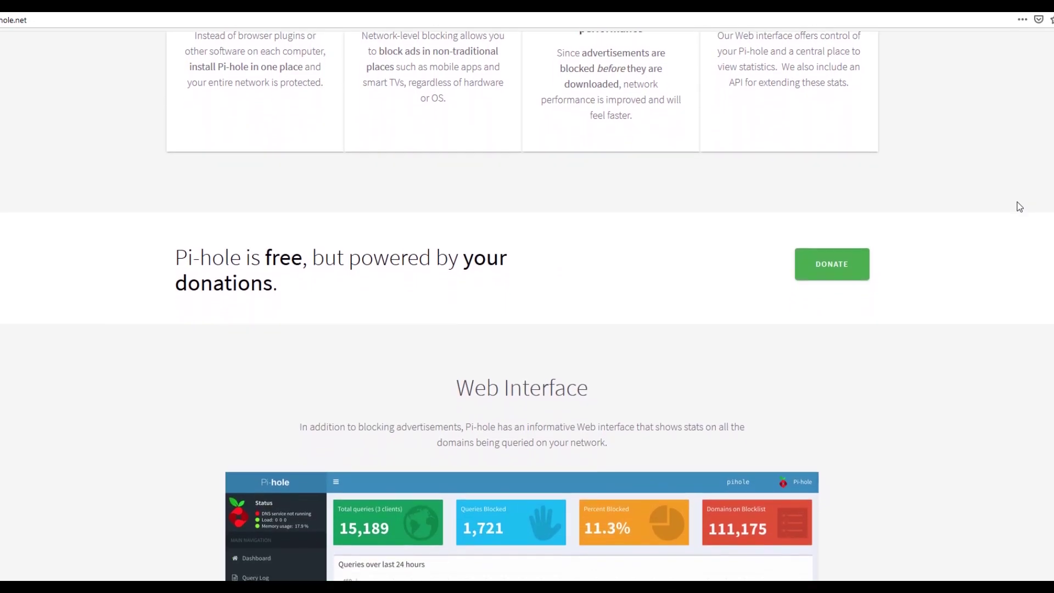
scroll(1019, 207, down, 4)
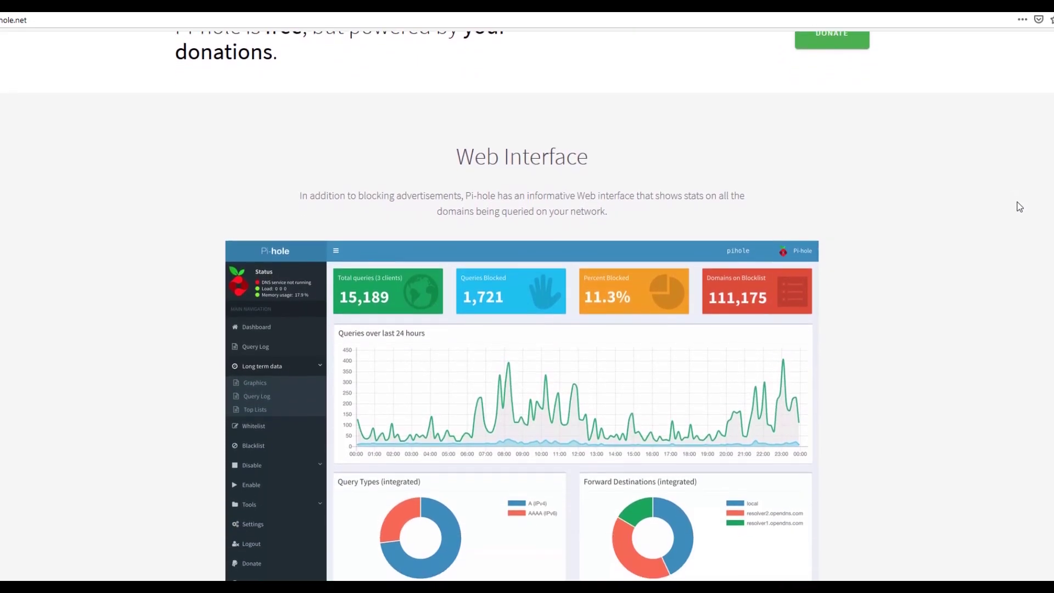
scroll(1019, 207, down, 2)
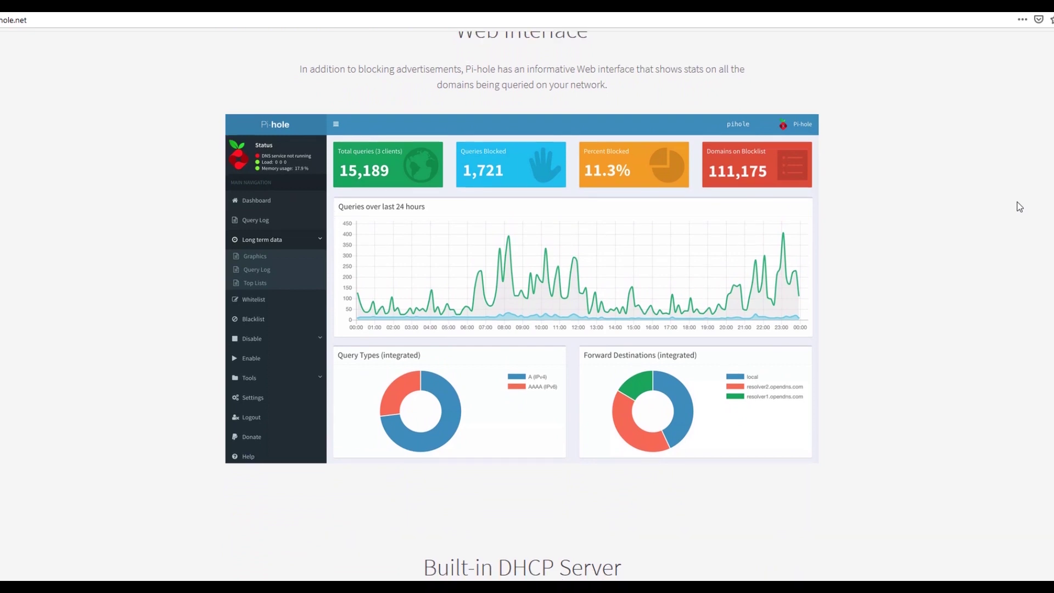
scroll(1019, 207, down, 2)
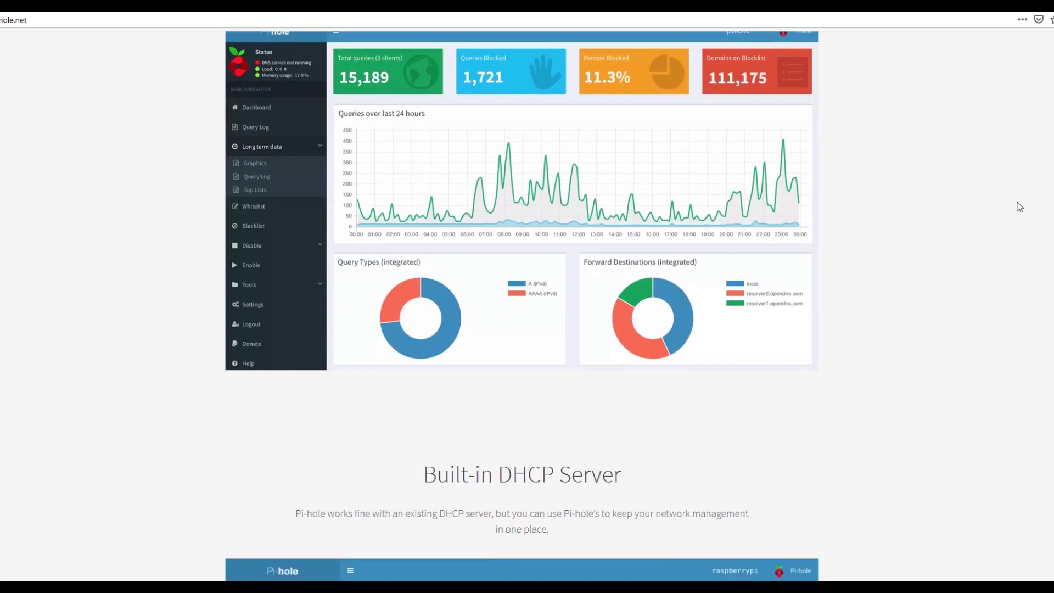
scroll(1019, 207, down, 6)
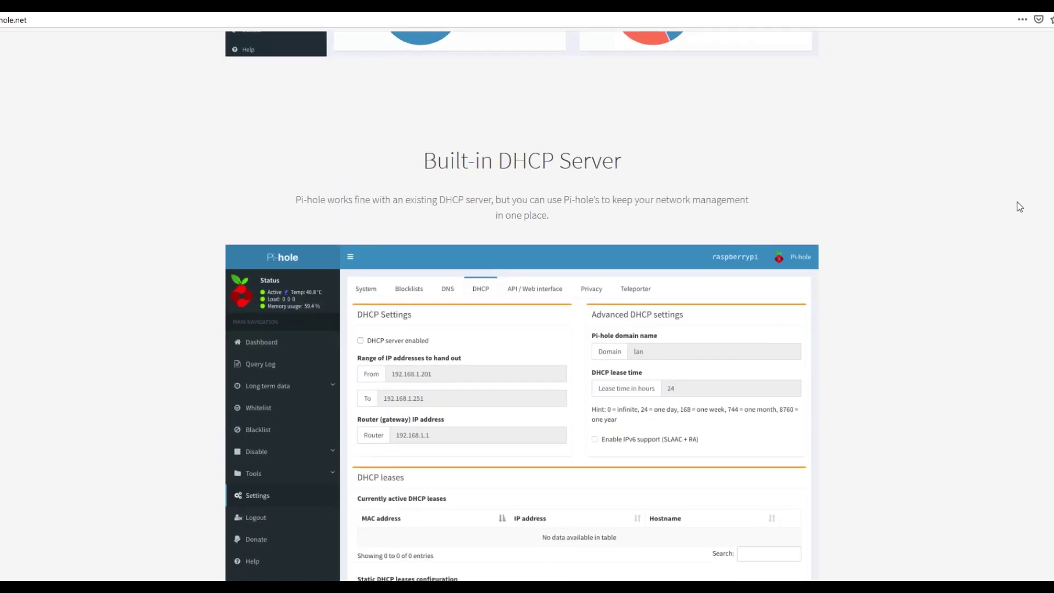
scroll(1019, 207, down, 6)
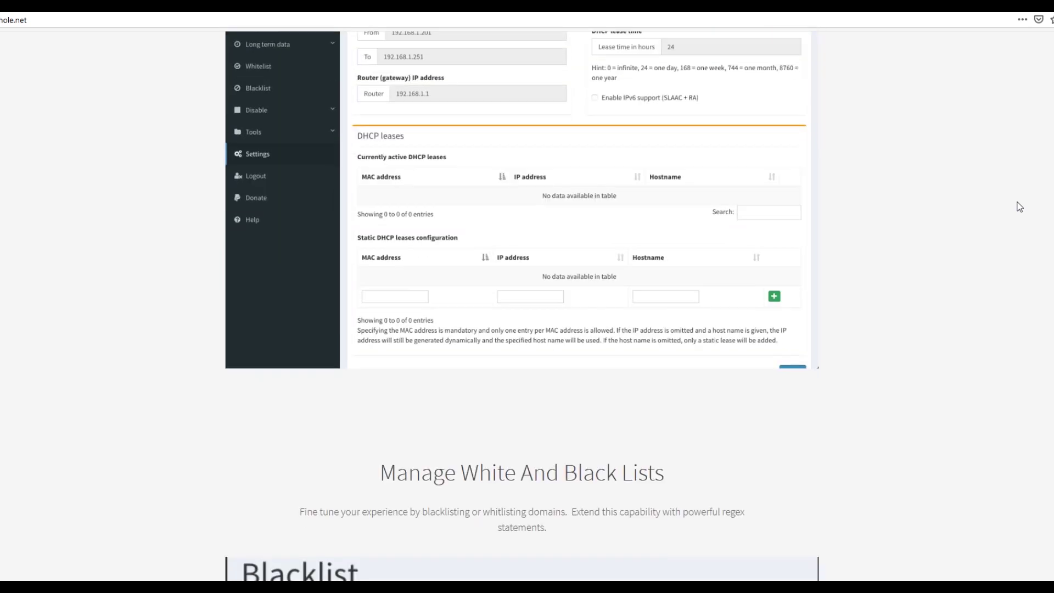
scroll(1019, 207, down, 7)
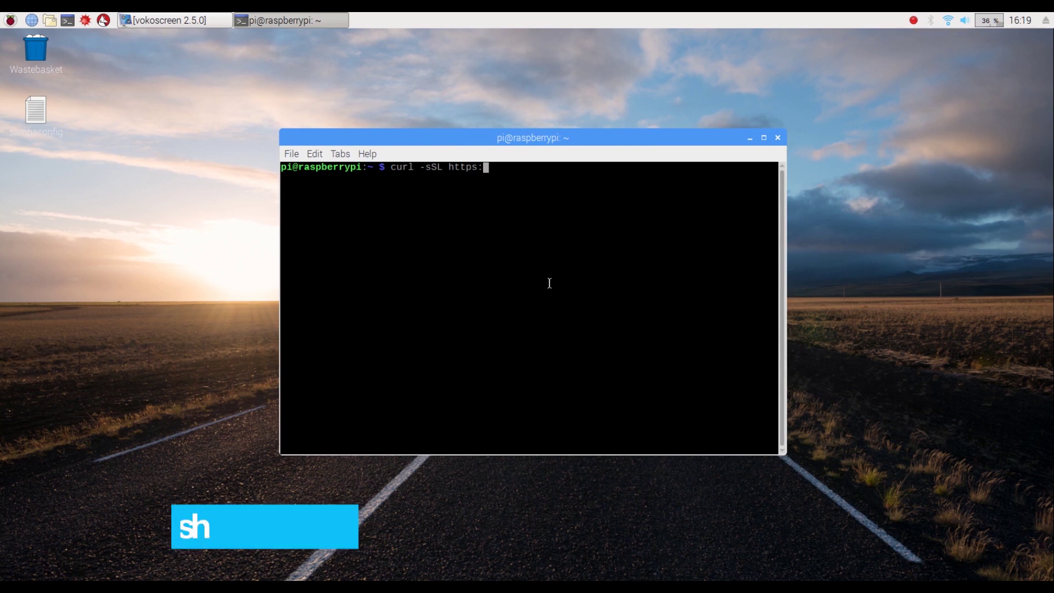
Step: Finish the installer URL in the curl command with '//install.pi-hole.net'
text(//install.pi)
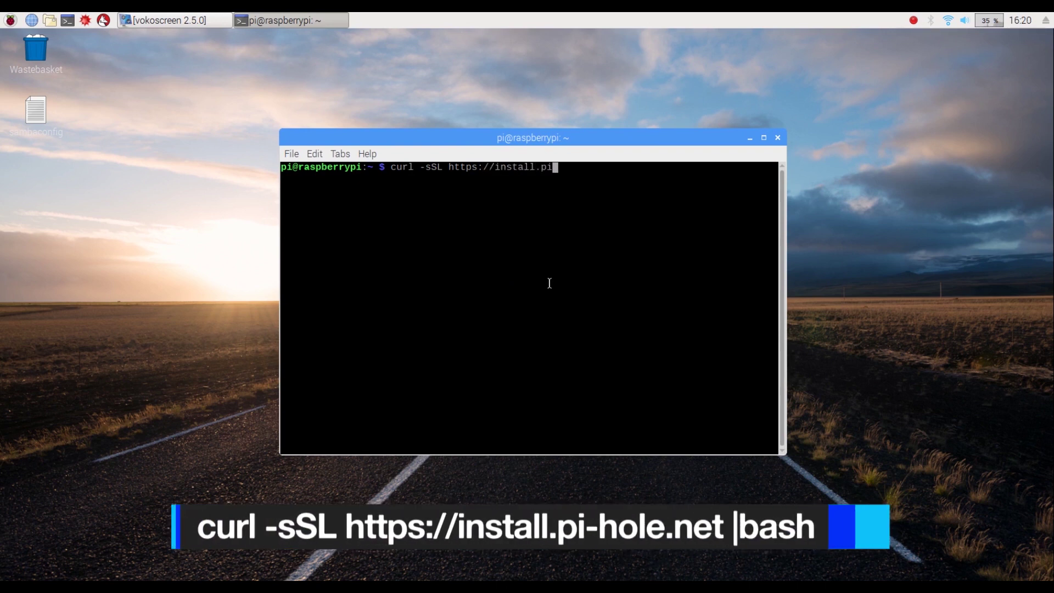
text(-hole.net)
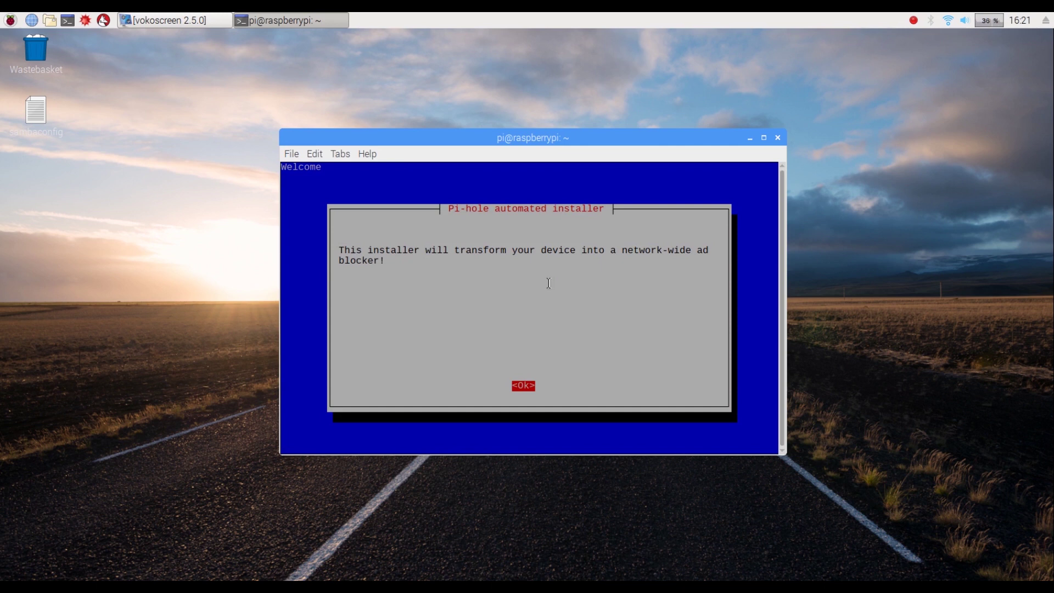
Step: Dismiss the welcome, donation and Static IP Needed notices to reach interface selection
key(Return)
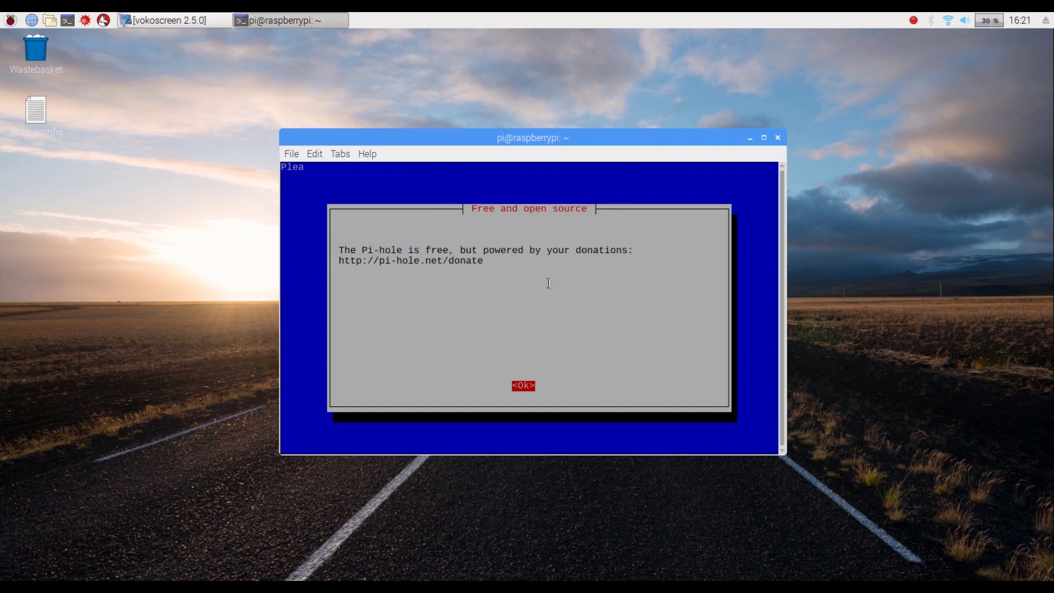
key(Return)
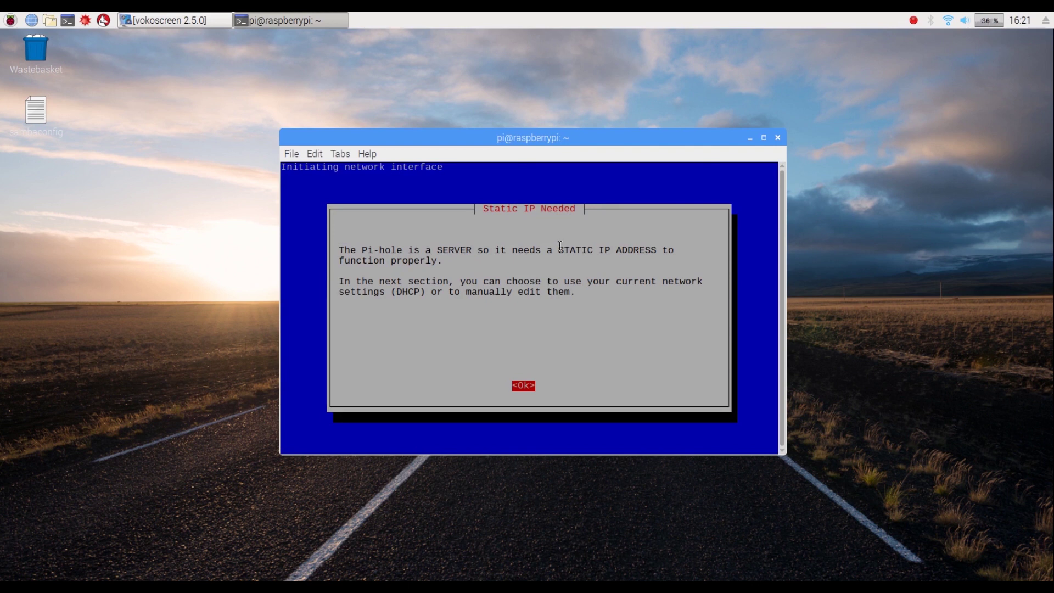
drag(563, 248, 644, 247)
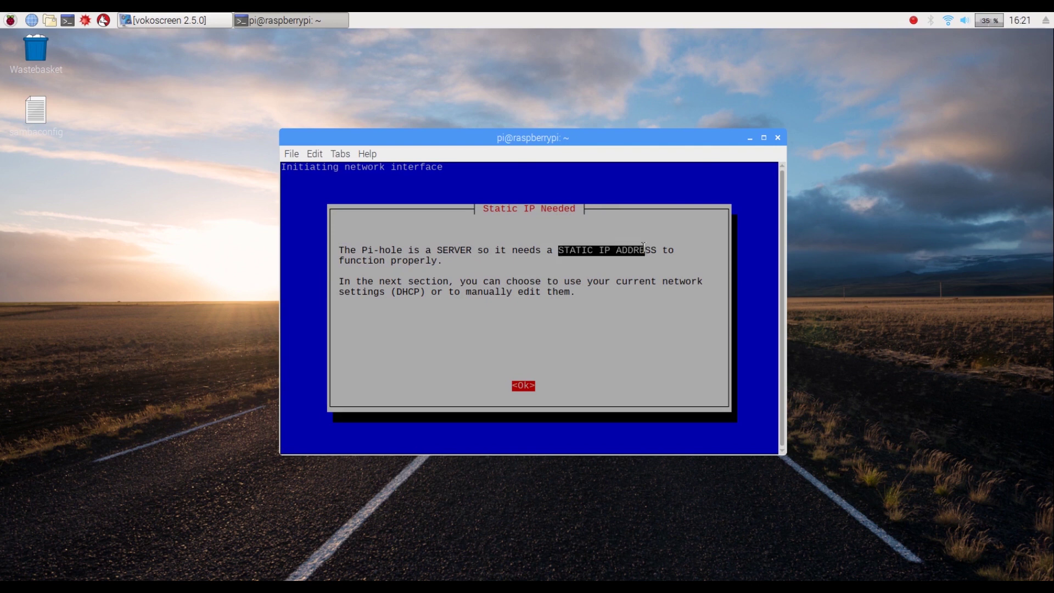
click(580, 321)
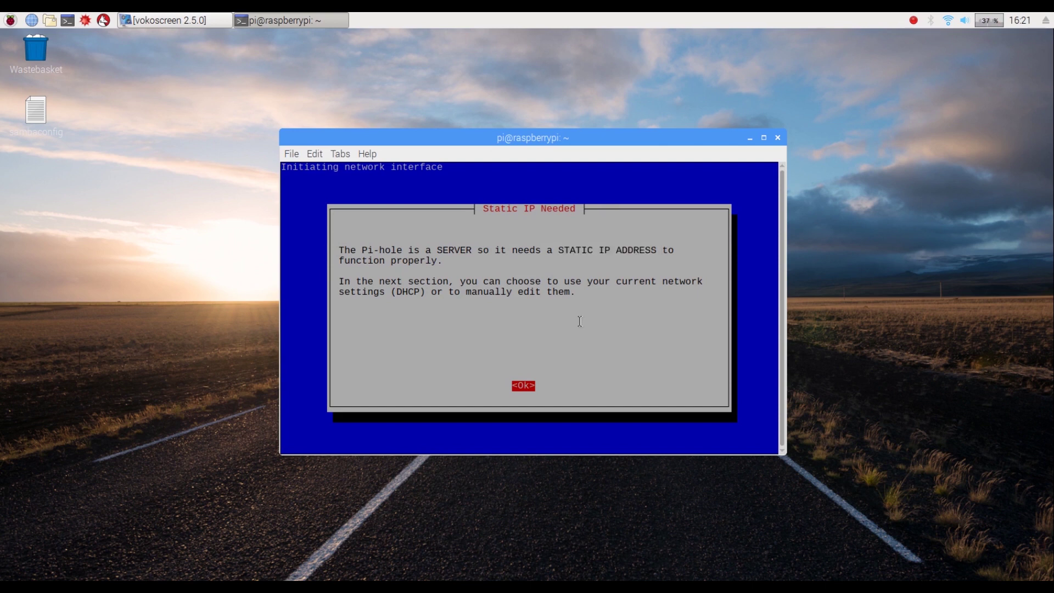
key(Return)
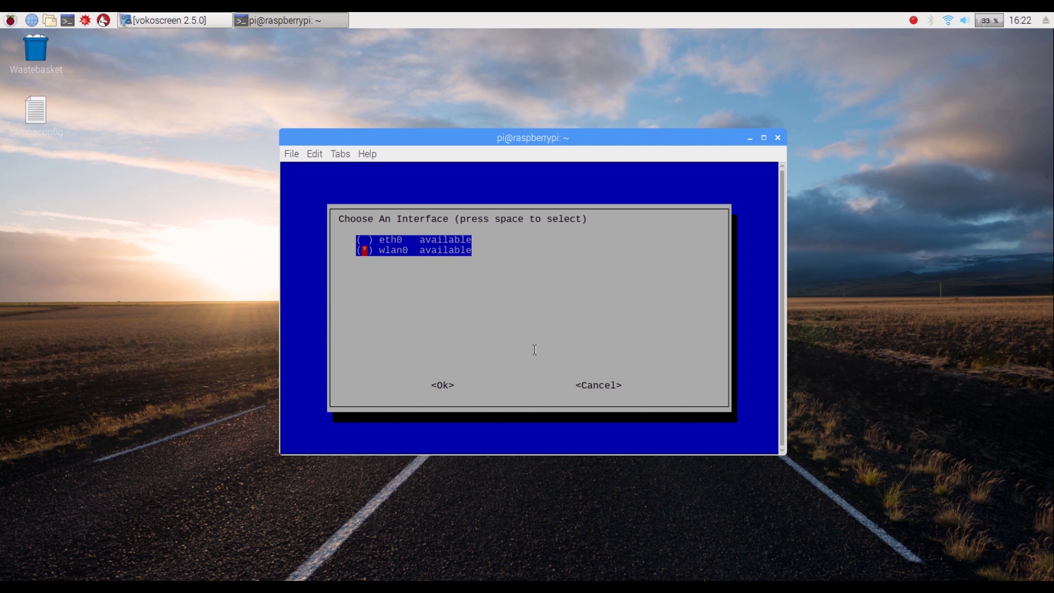
Step: Confirm wlan0 as the interface and Google (ECS) as the upstream DNS provider
key(Tab)
key(Return)
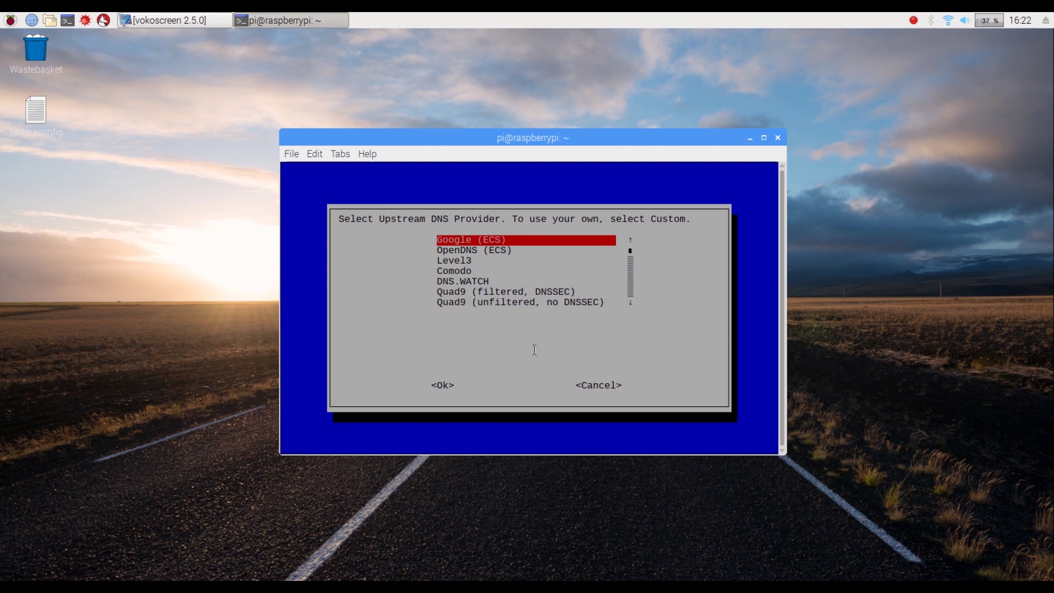
key(Tab)
key(Return)
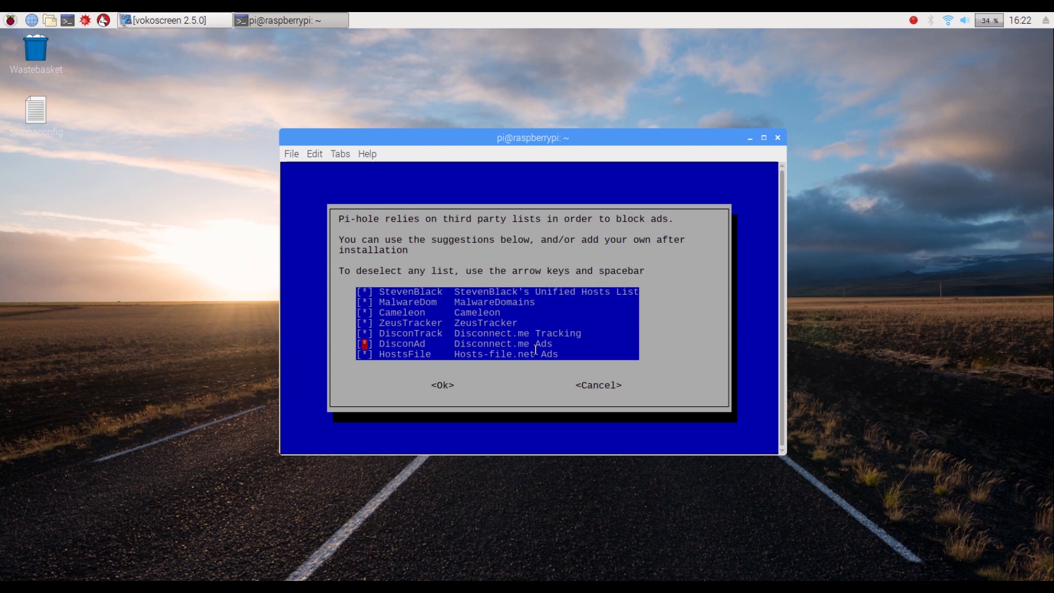
Step: Keep all suggested blocklists and ad blocking over both IPv4 and IPv6
key(Tab)
key(Return)
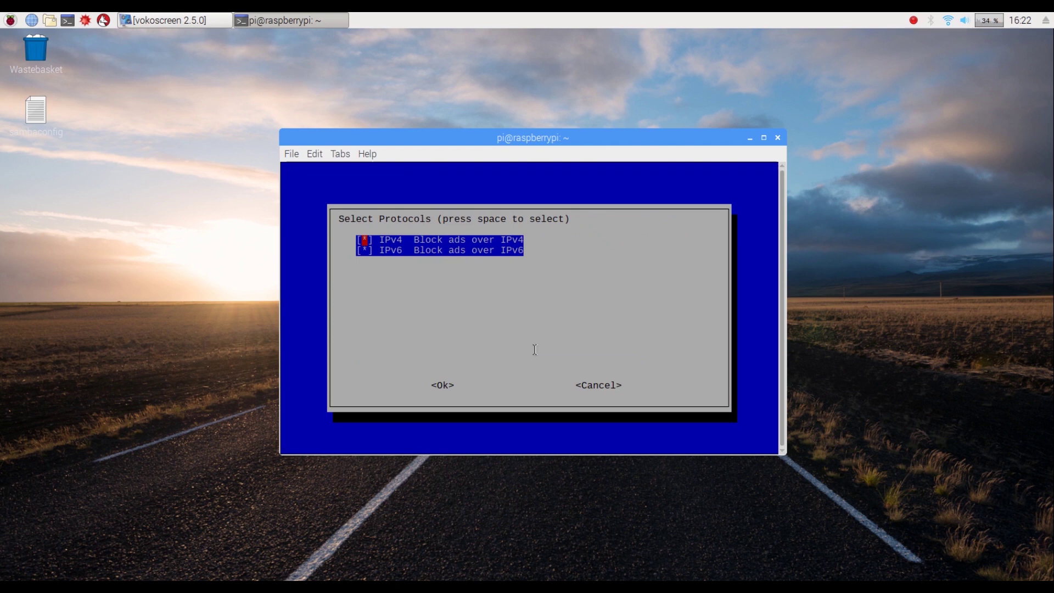
key(Tab)
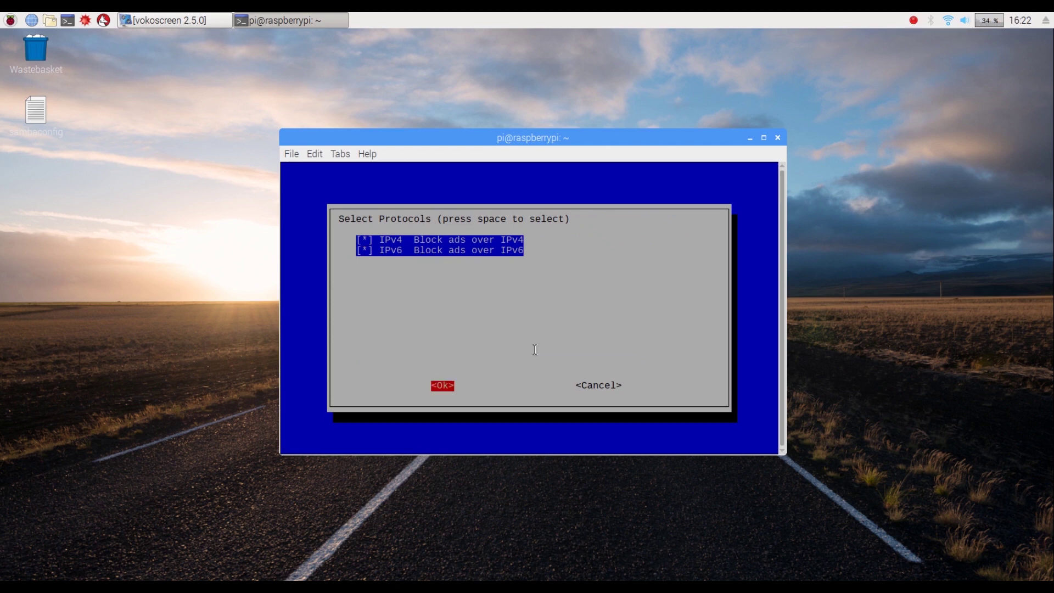
key(Return)
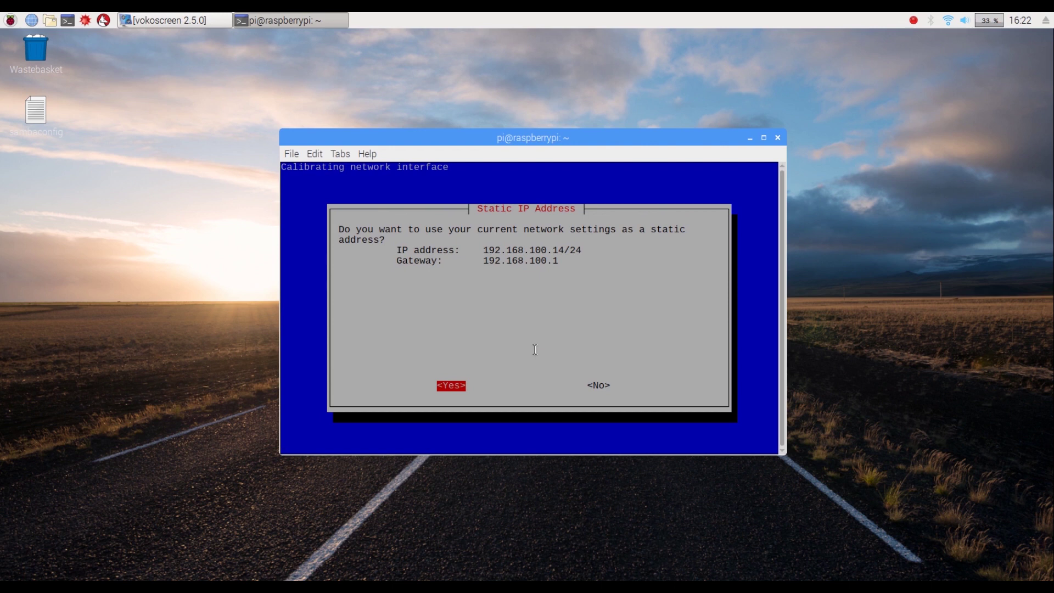
Step: Keep 192.168.100.14 as the static address, acknowledge the IP conflict note, and install the web admin interface
key(Return)
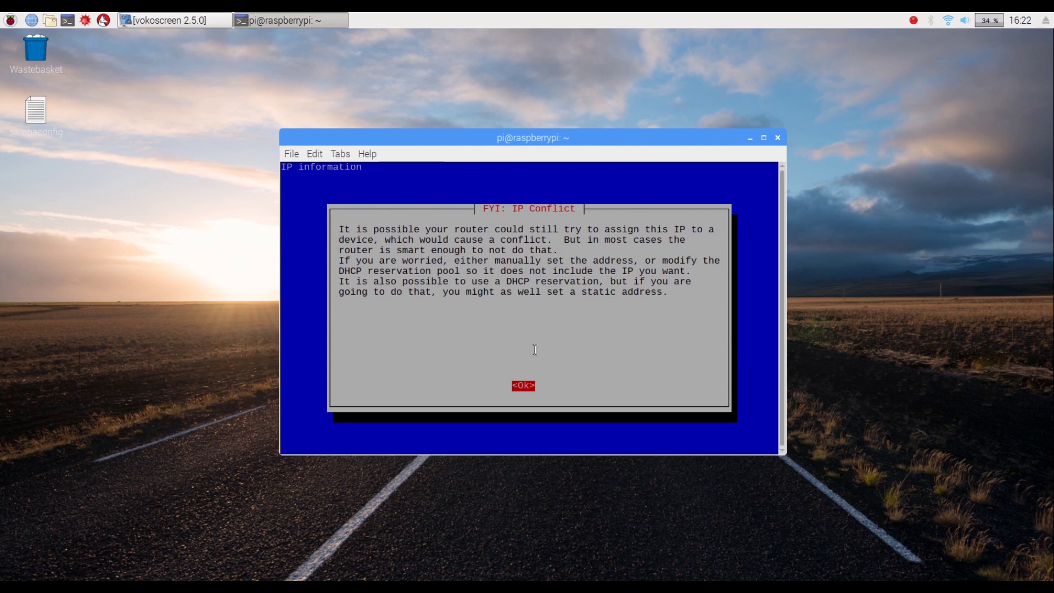
key(Return)
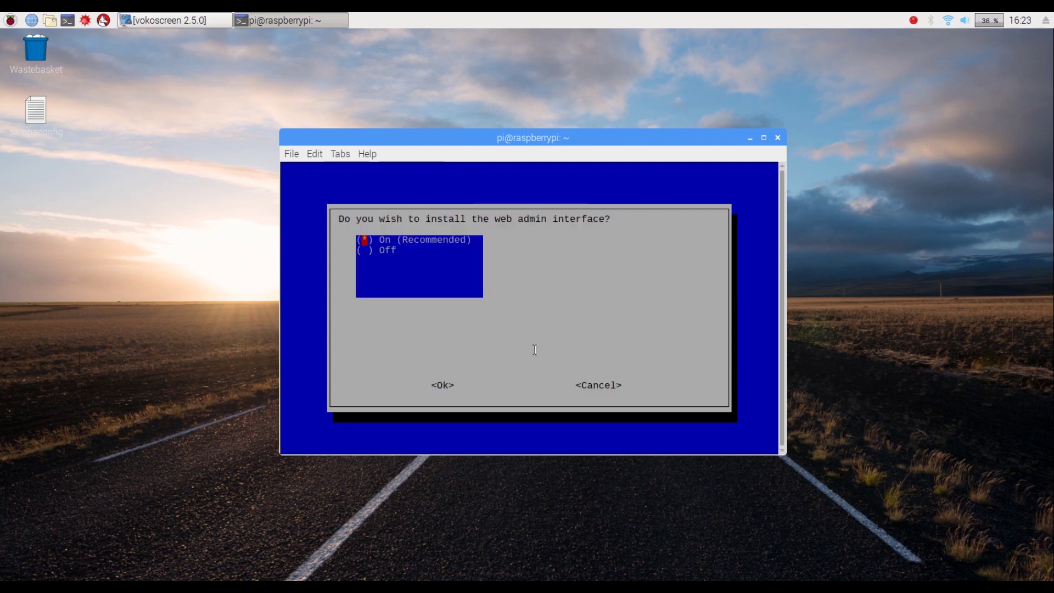
key(Tab)
key(Return)
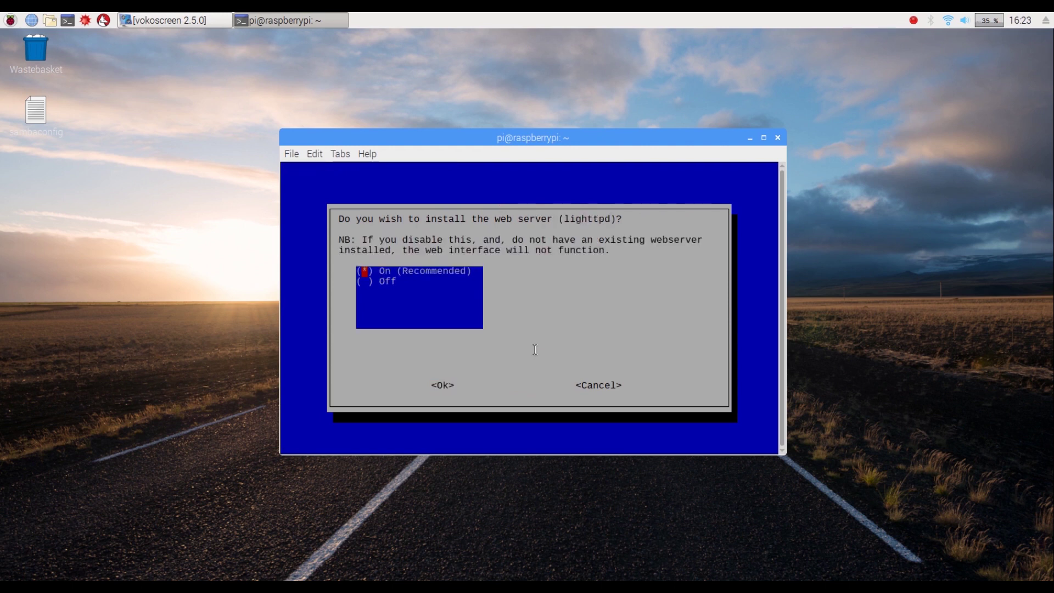
Step: Install the lighttpd web server and turn on query logging
key(Tab)
key(Return)
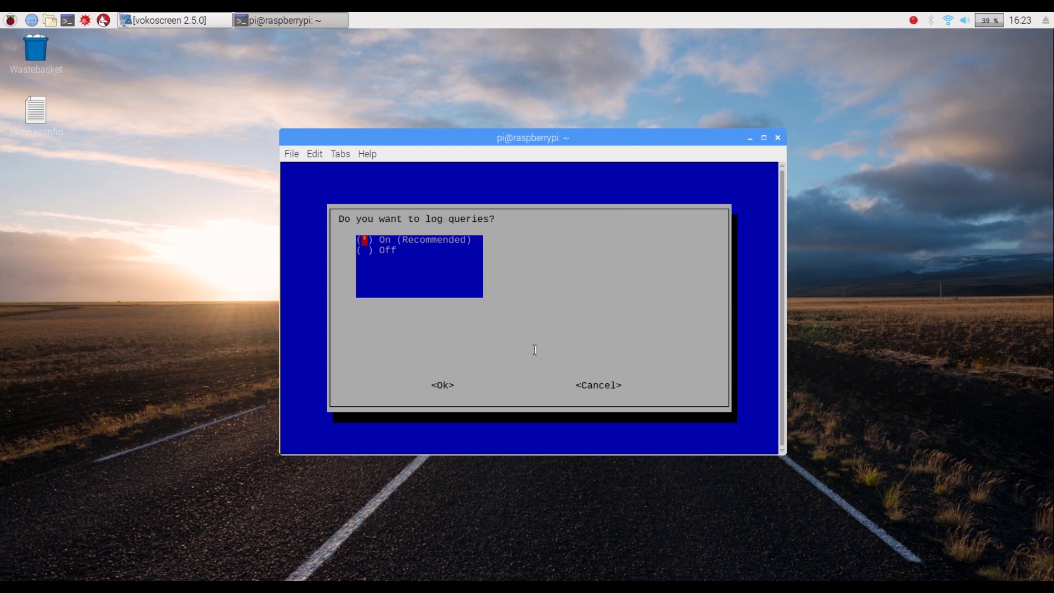
key(Tab)
key(Return)
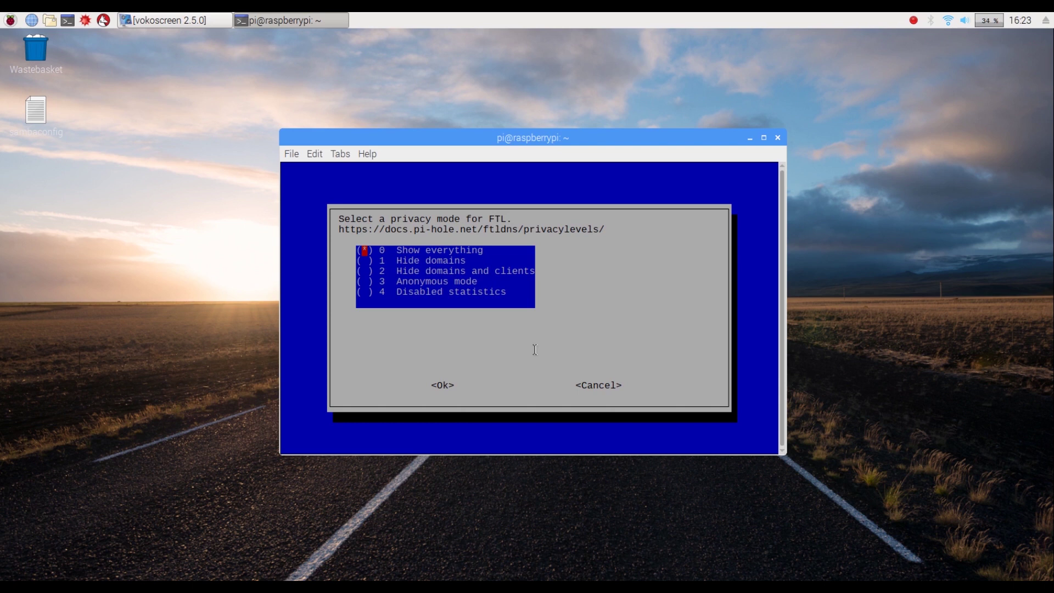
Step: Keep the Show everything privacy mode, let installation run, and close the Installation Complete summary
key(Tab)
key(Return)
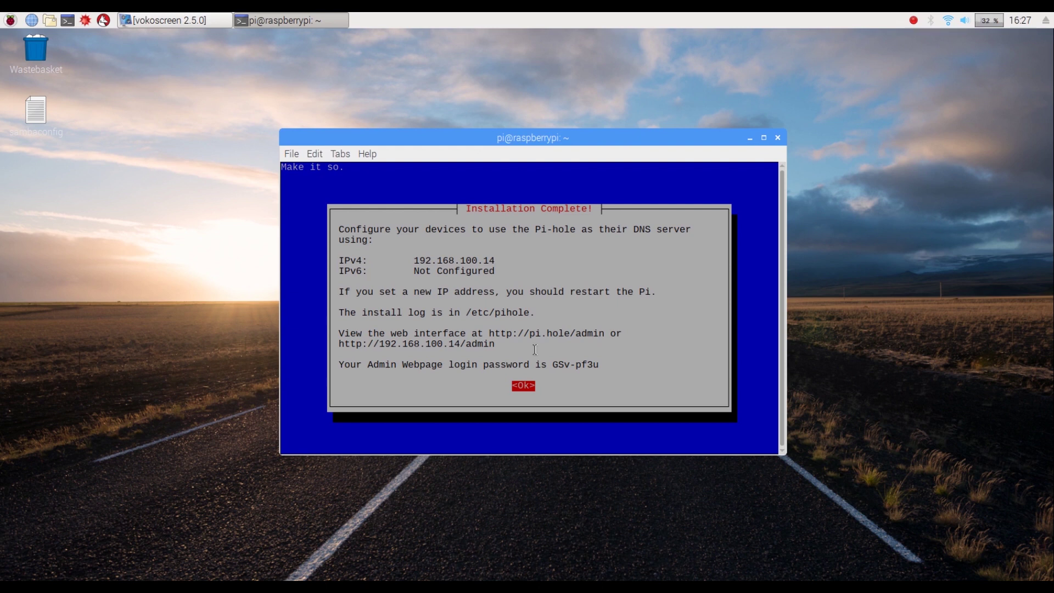
key(Return)
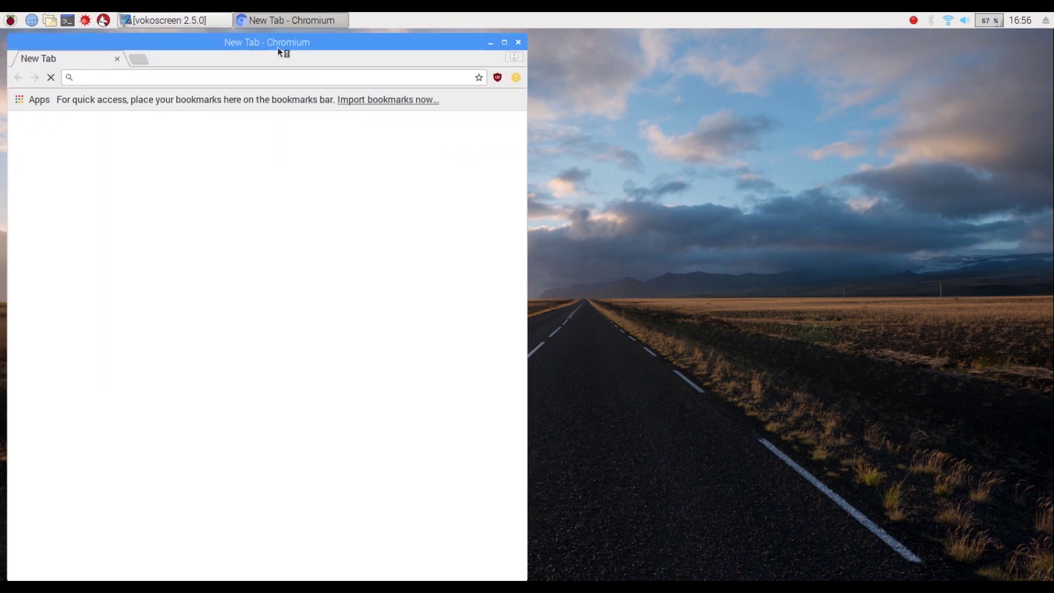
Step: Centre the Chromium window and load the router page at 192.168.100.1
drag(277, 47, 571, 45)
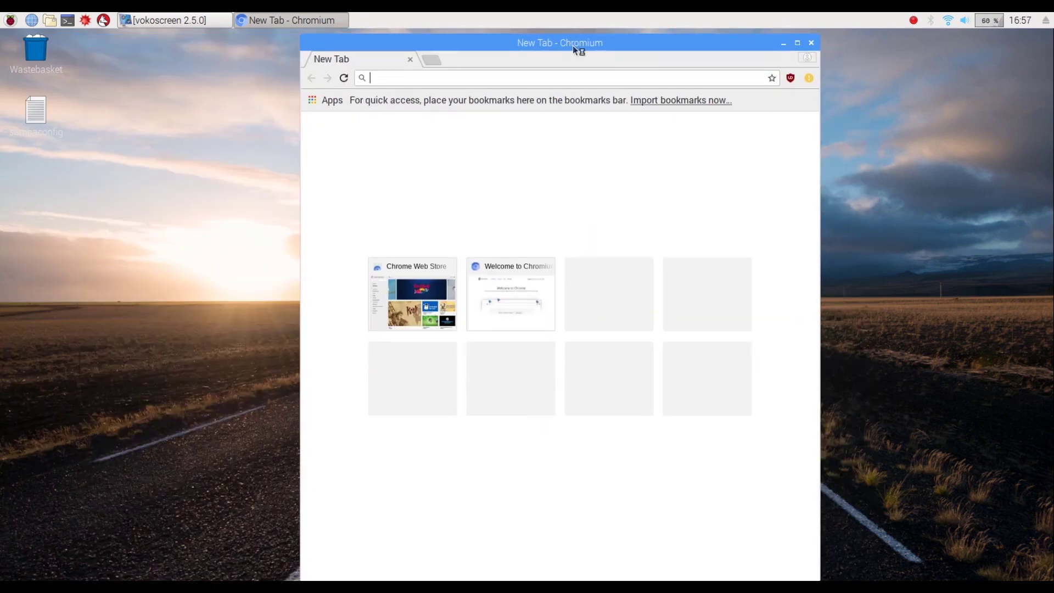
text(192.)
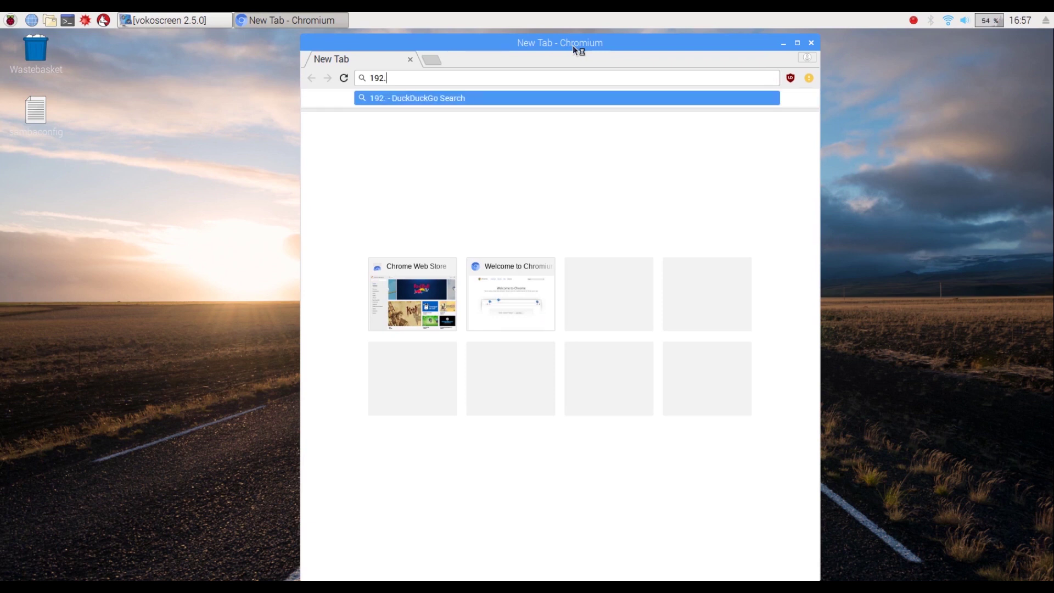
text(168.1)
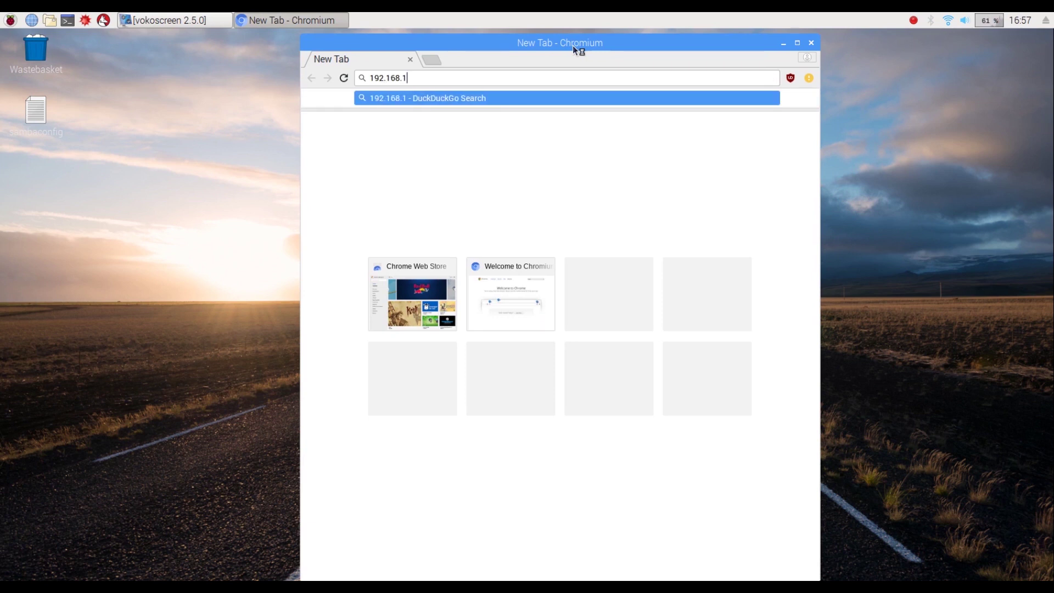
text(00.1)
key(Return)
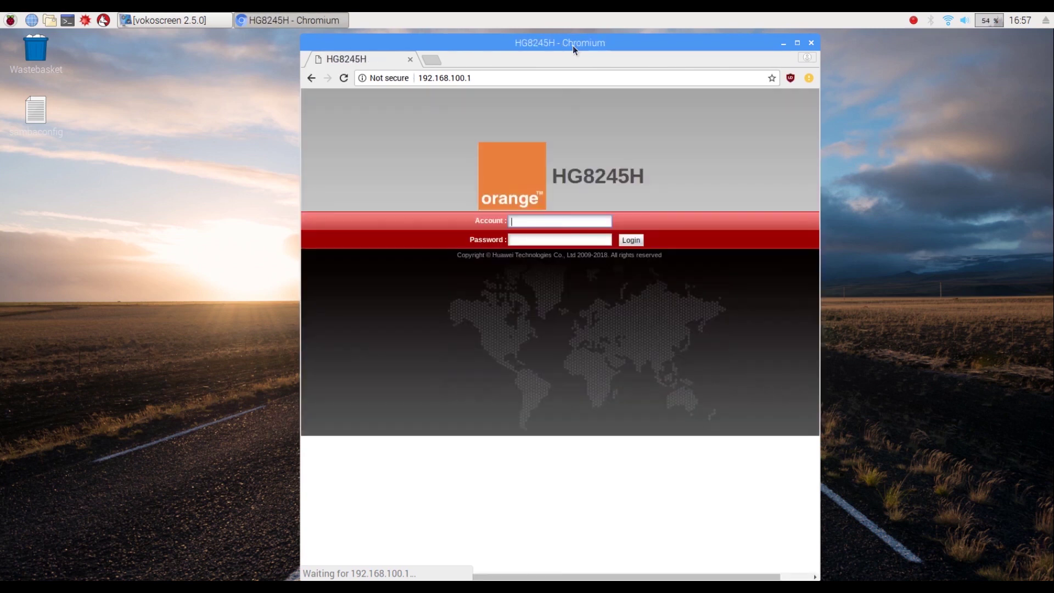
Step: Enter the router admin account name and password on the HG8245H login page
click(567, 221)
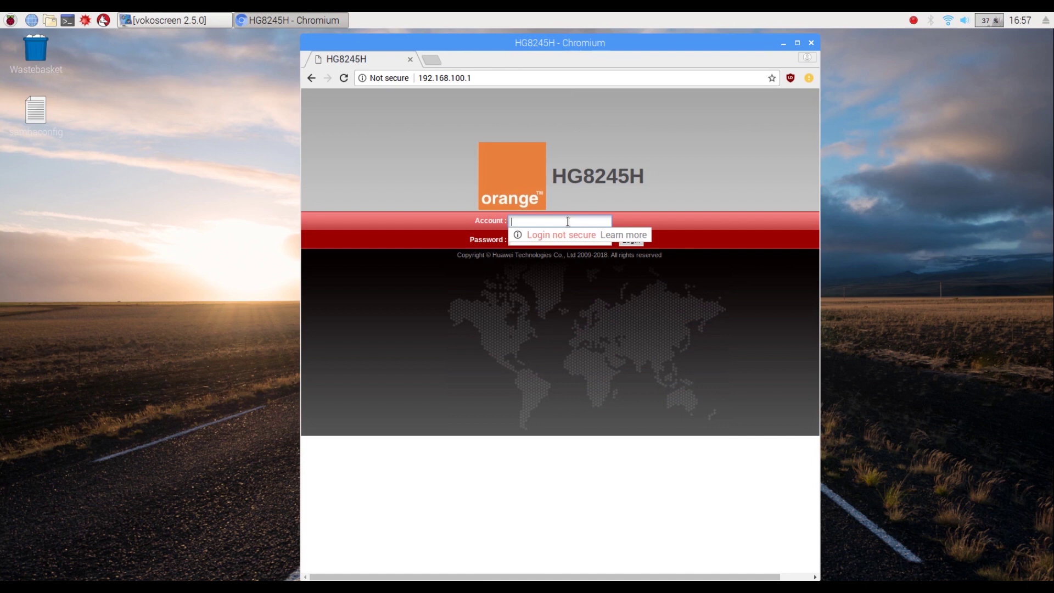
text(telecomadmin)
key(Tab)
text(admintelecom)
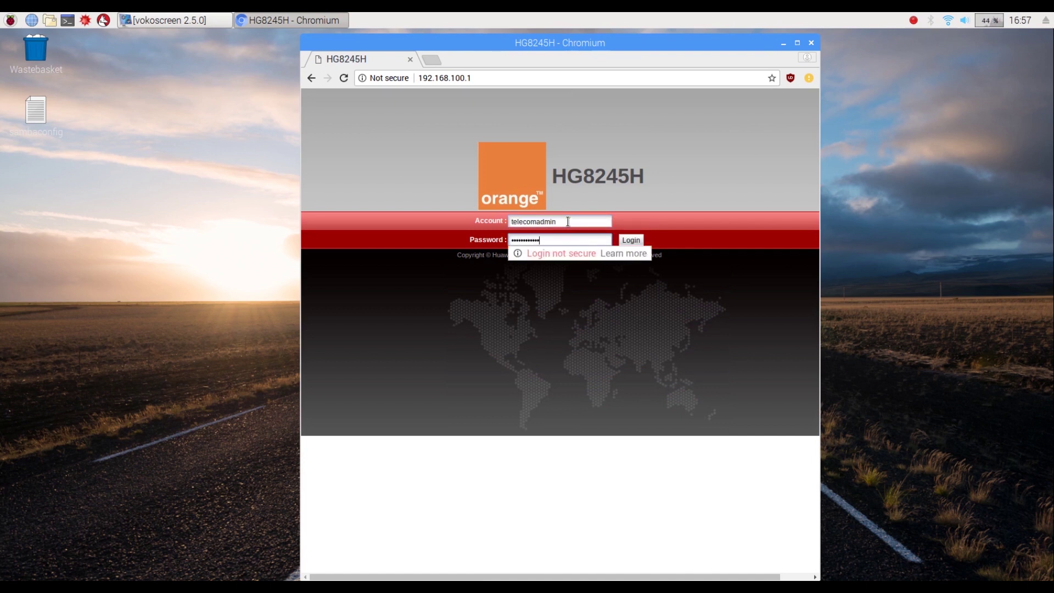
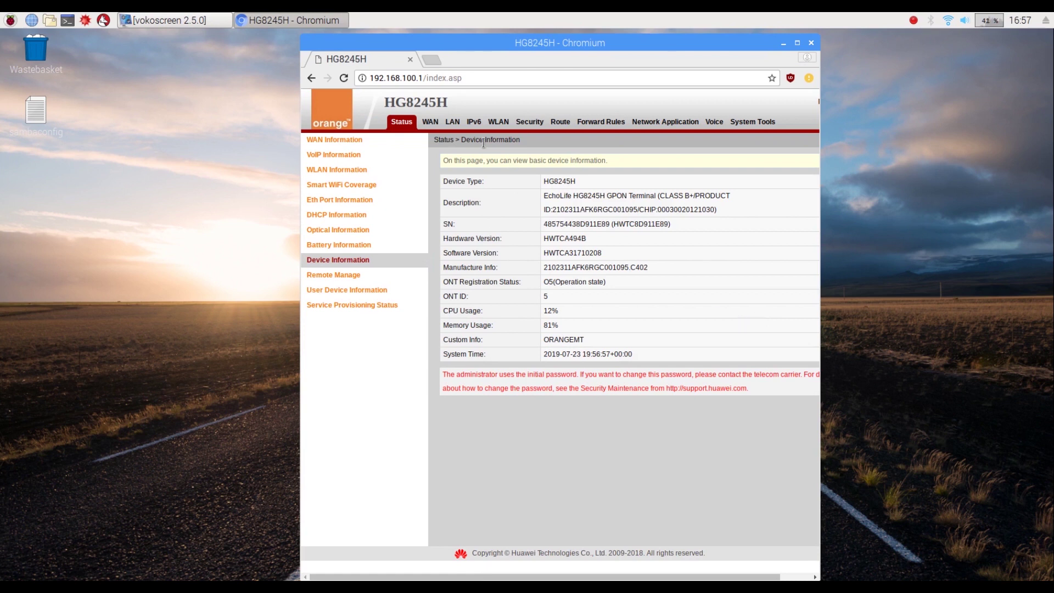
Step: Under LAN > DHCP Server Configuration, set Primary DNS Server to 192.168.100.14 and apply
click(427, 122)
click(360, 169)
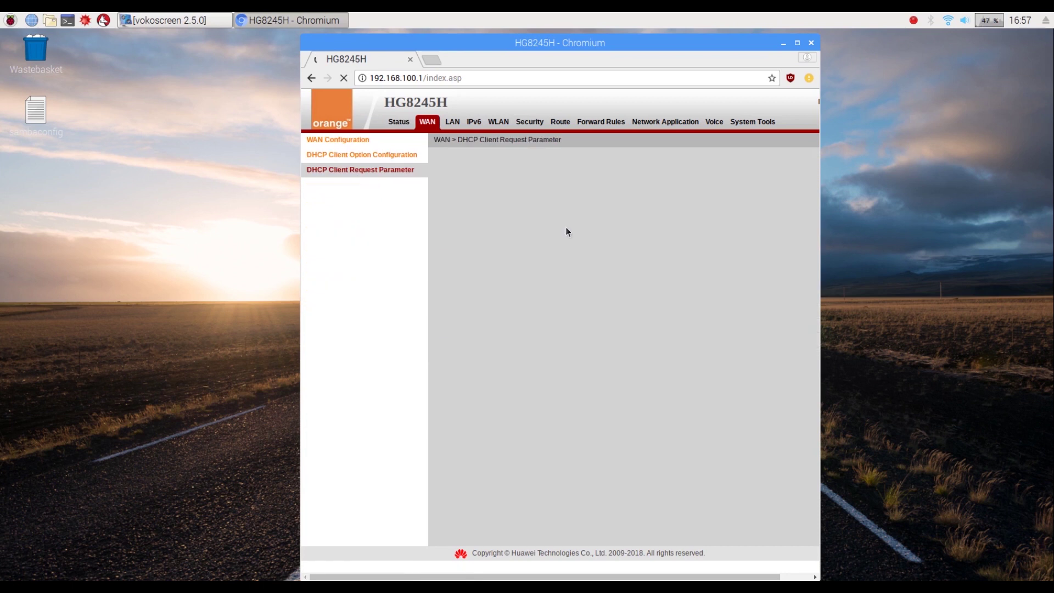
click(451, 122)
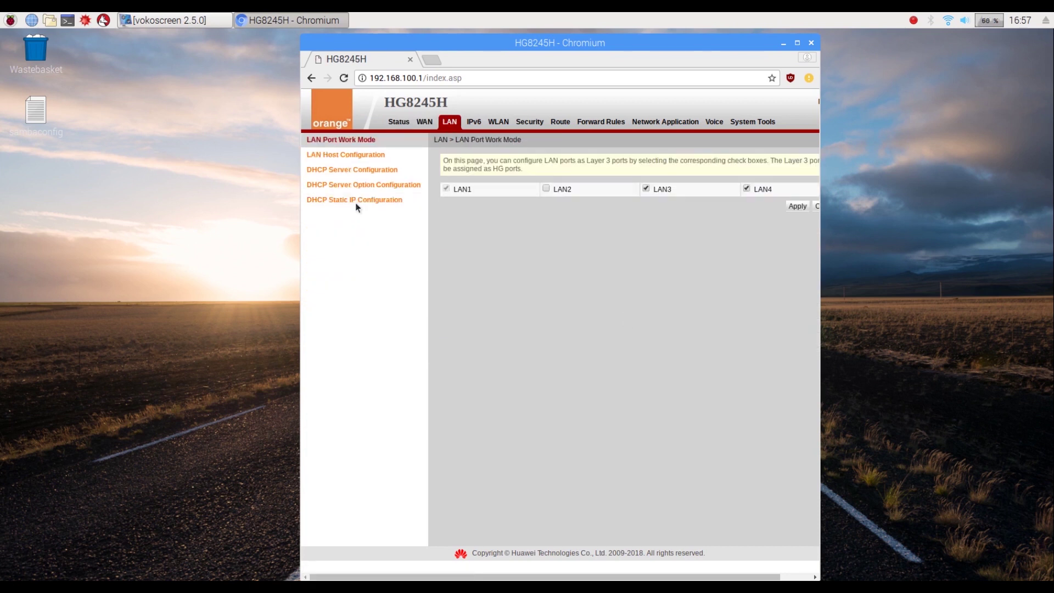
click(337, 170)
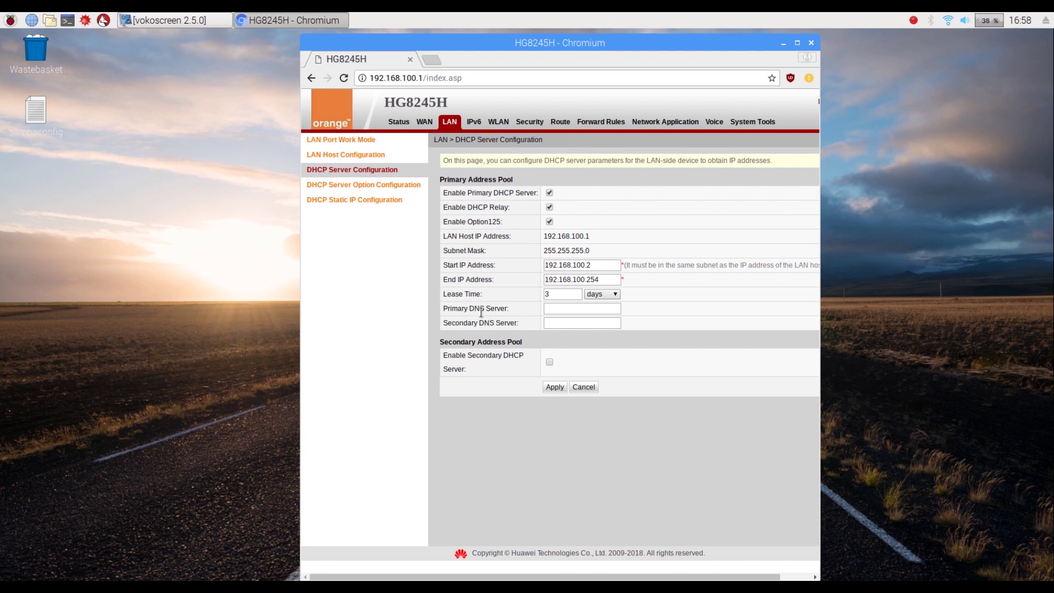
click(553, 309)
text(192.168.100.14)
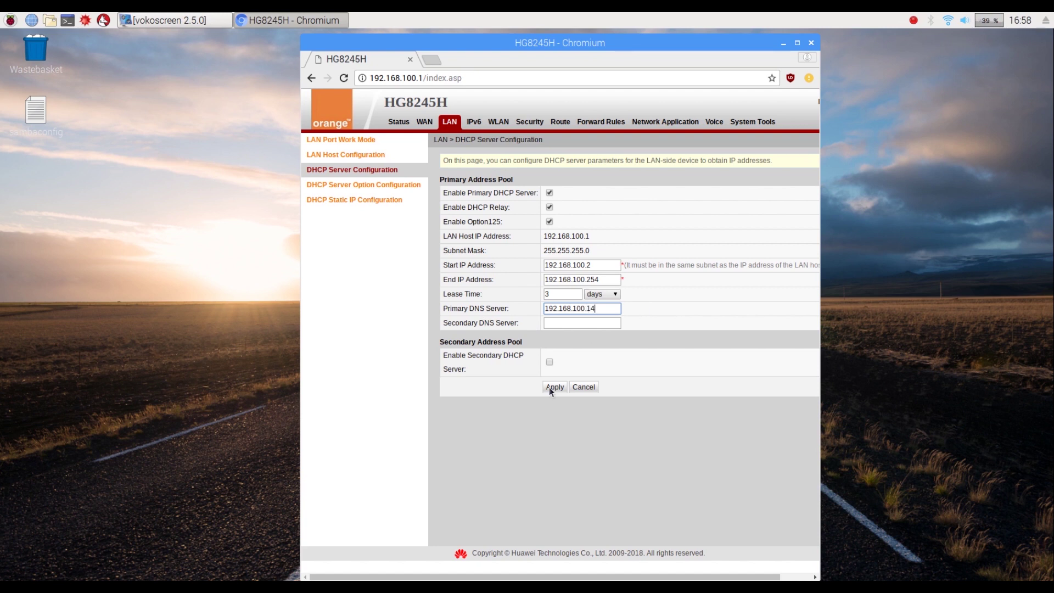
click(549, 387)
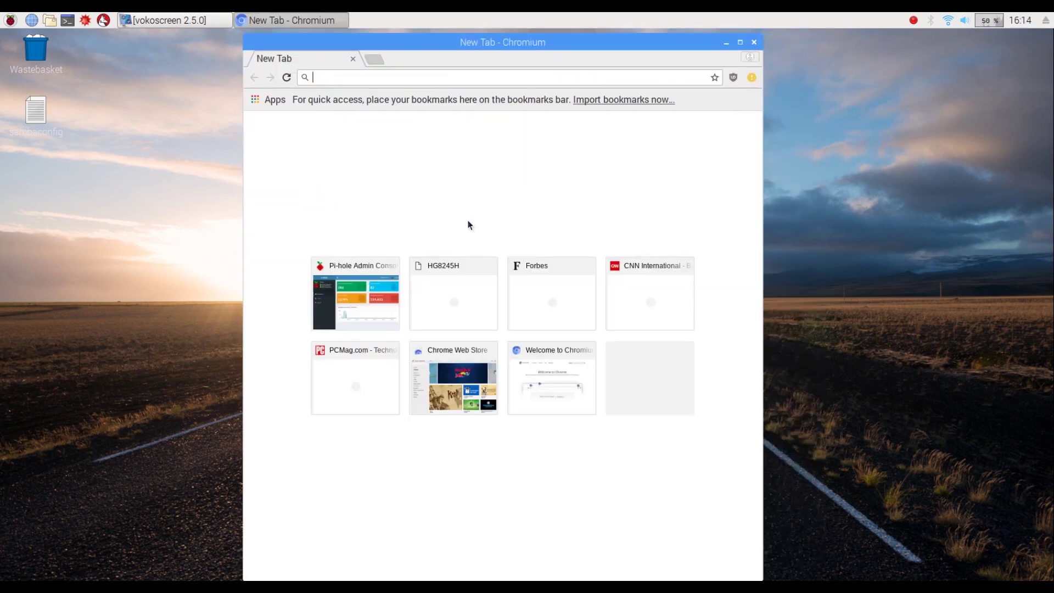
text(http://)
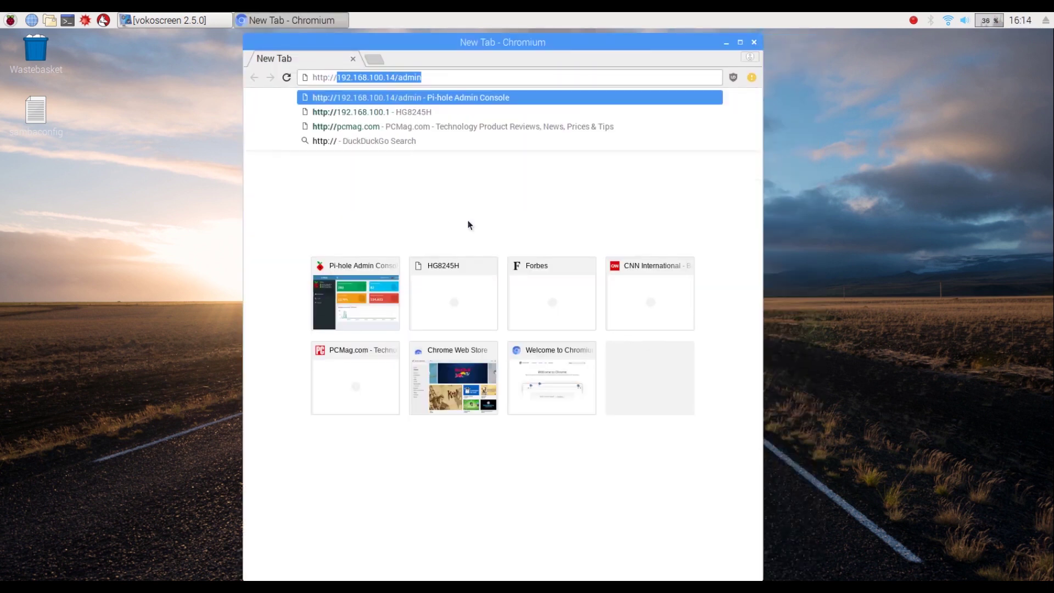
text(i.hole/admin)
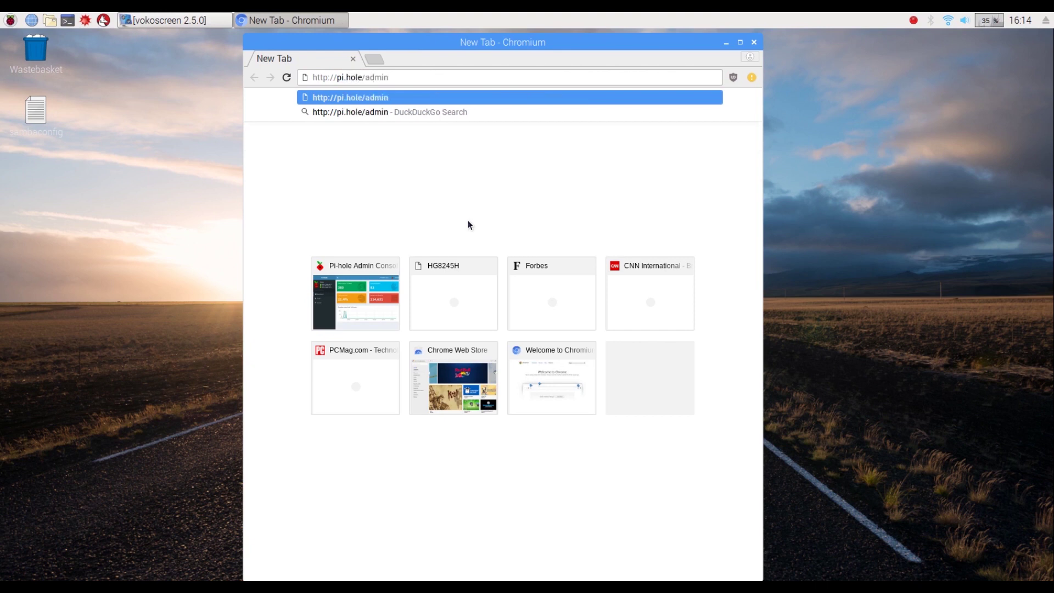
key(Return)
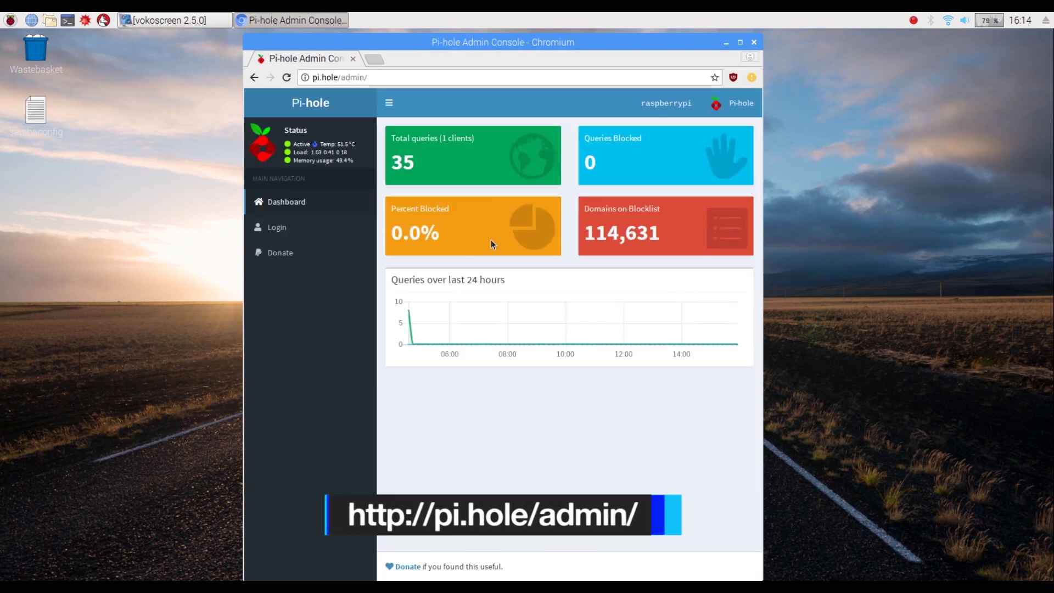
click(277, 227)
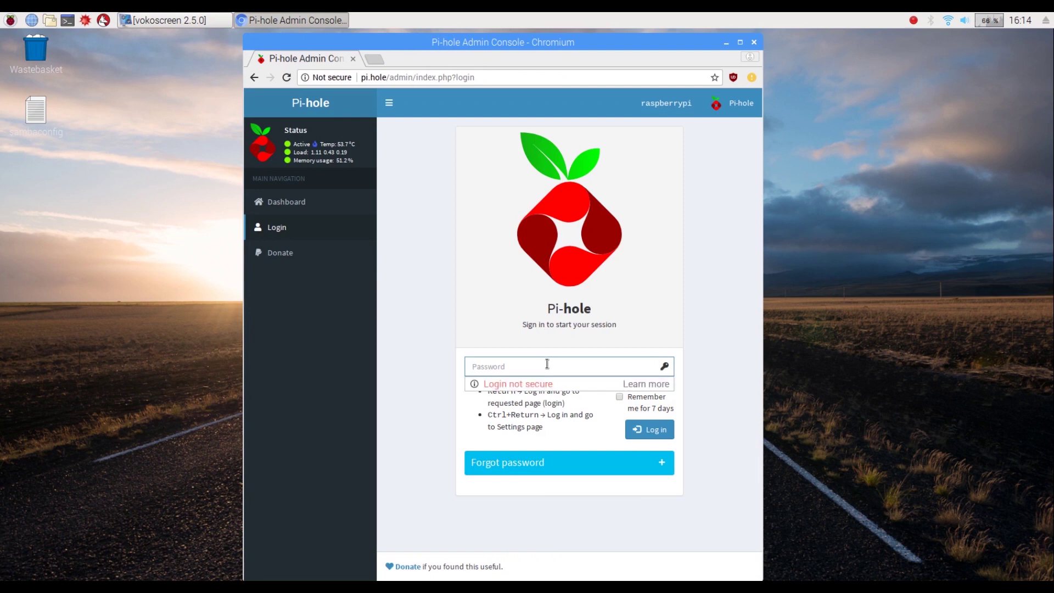
text(password)
key(Return)
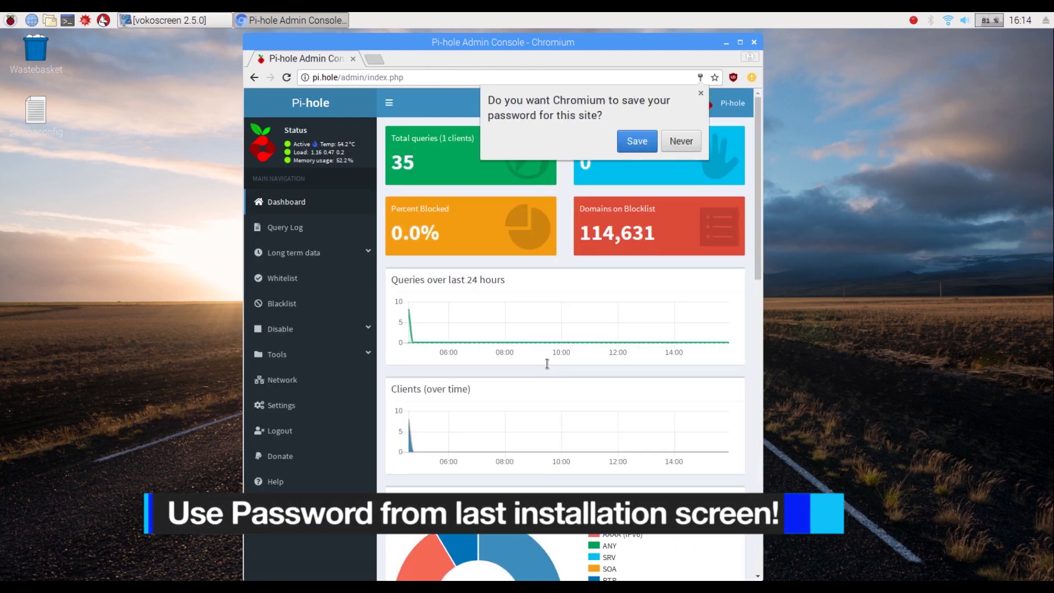
Step: Decline saving the password and scroll through the dashboard statistics
click(672, 149)
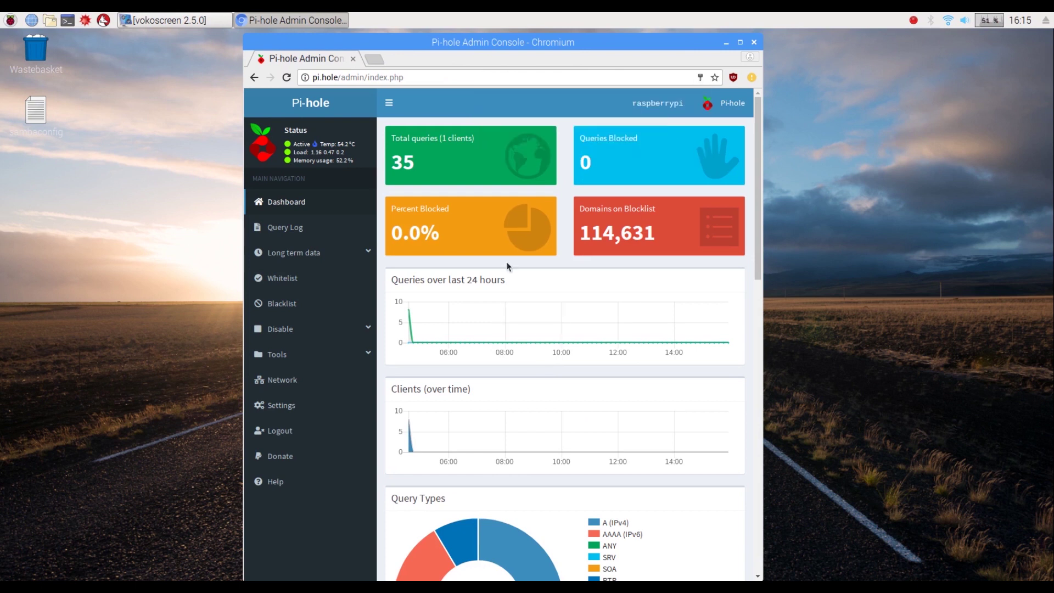
scroll(497, 295, down, 1)
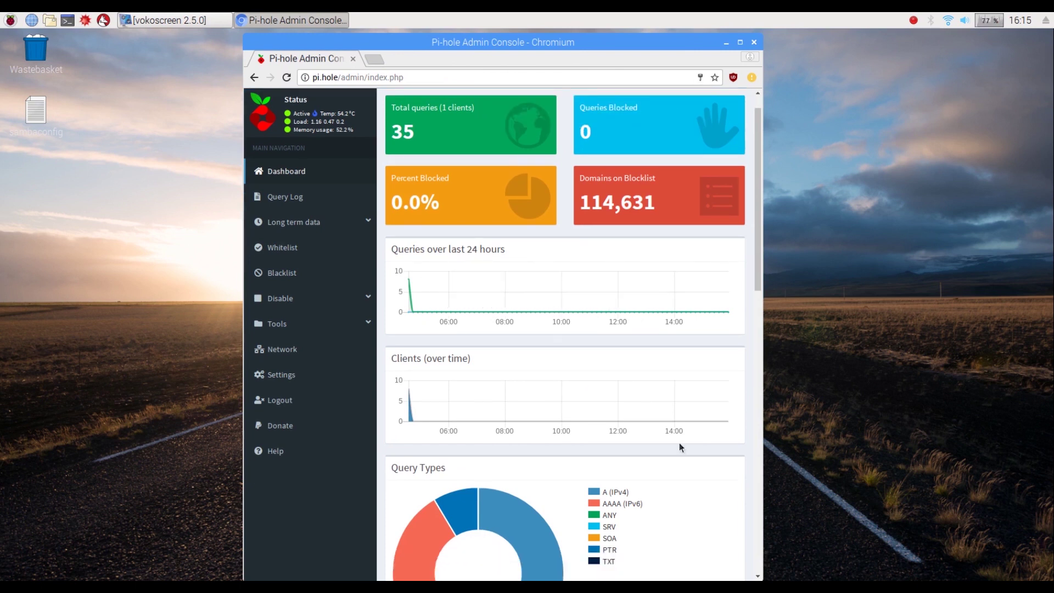
scroll(679, 443, down, 4)
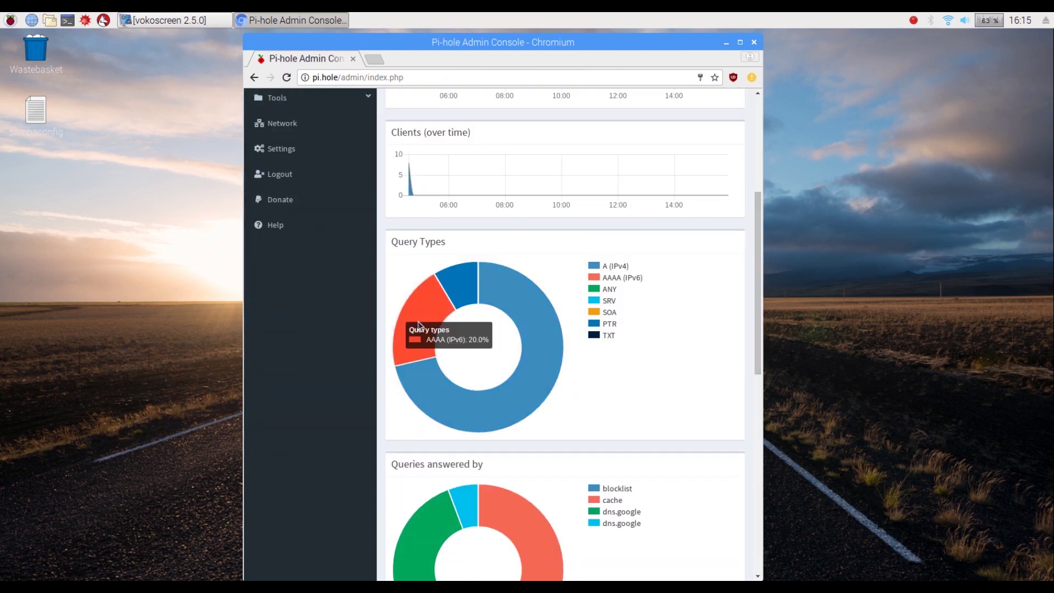
scroll(701, 299, down, 3)
scroll(687, 315, up, 2)
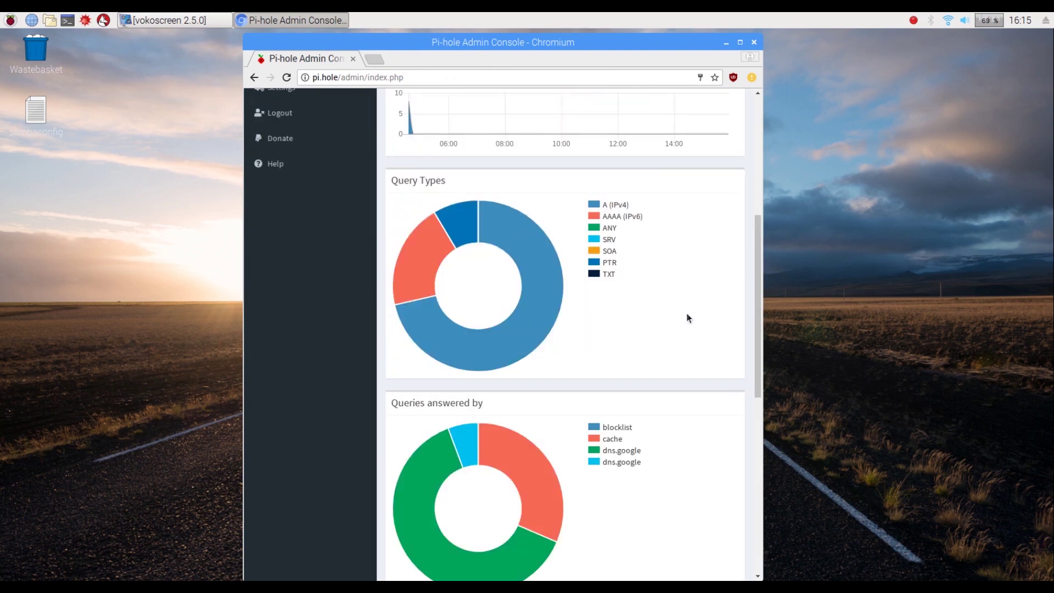
scroll(635, 315, down, 7)
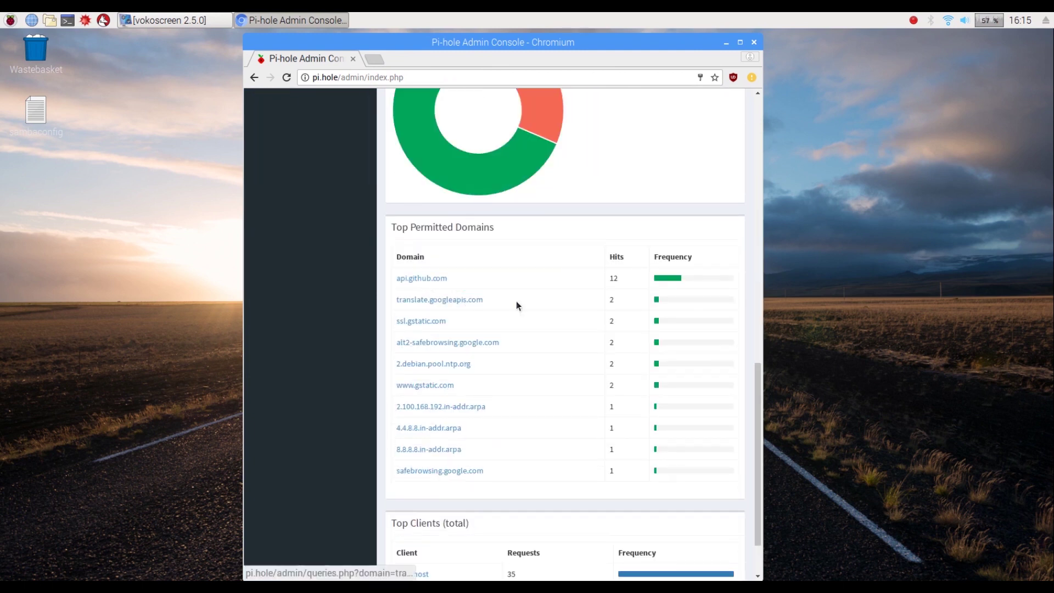
scroll(631, 282, down, 2)
drag(758, 425, 757, 168)
scroll(756, 163, up, 5)
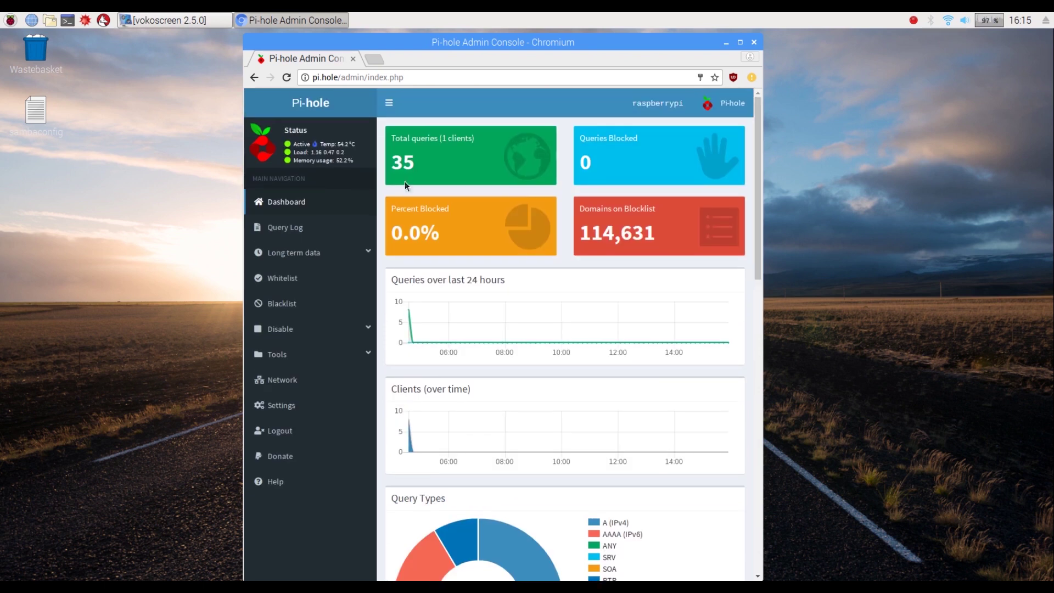
Step: View the Blacklist and Whitelist pages, expand Tools and Disable, then go to Settings
click(282, 301)
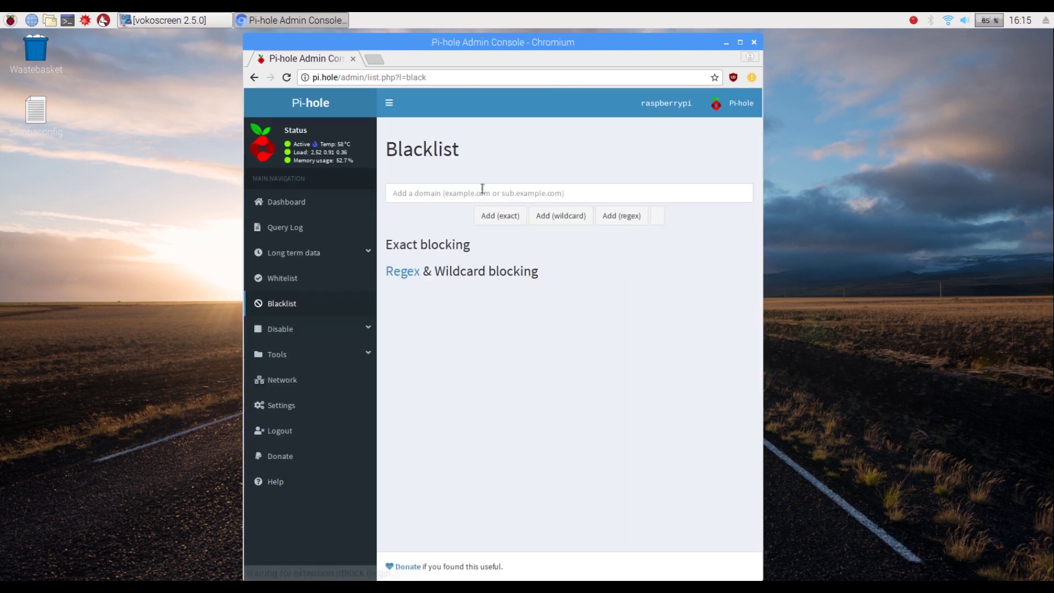
click(282, 278)
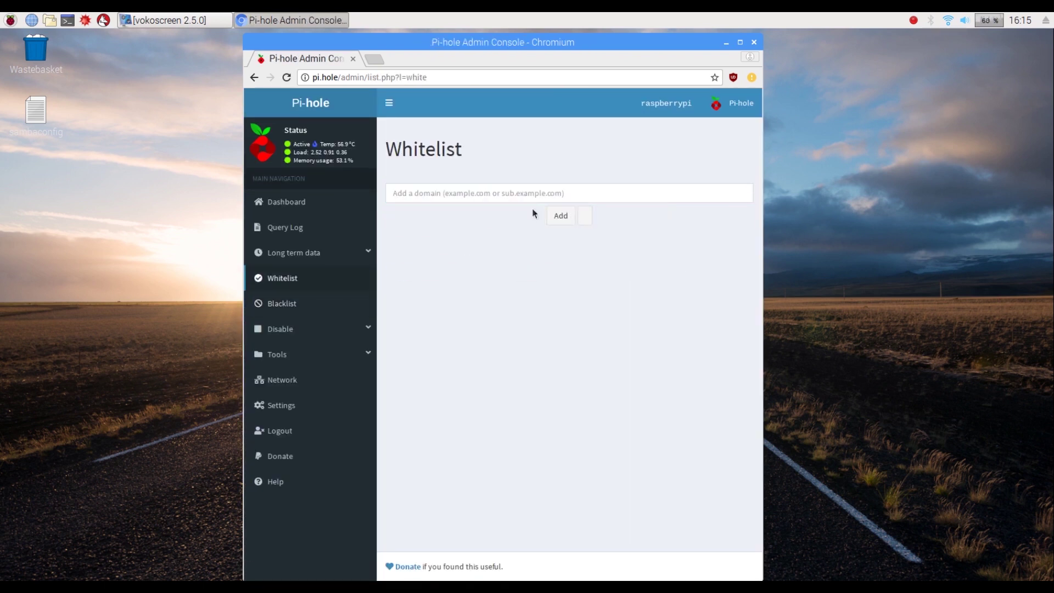
click(331, 354)
click(336, 329)
click(330, 444)
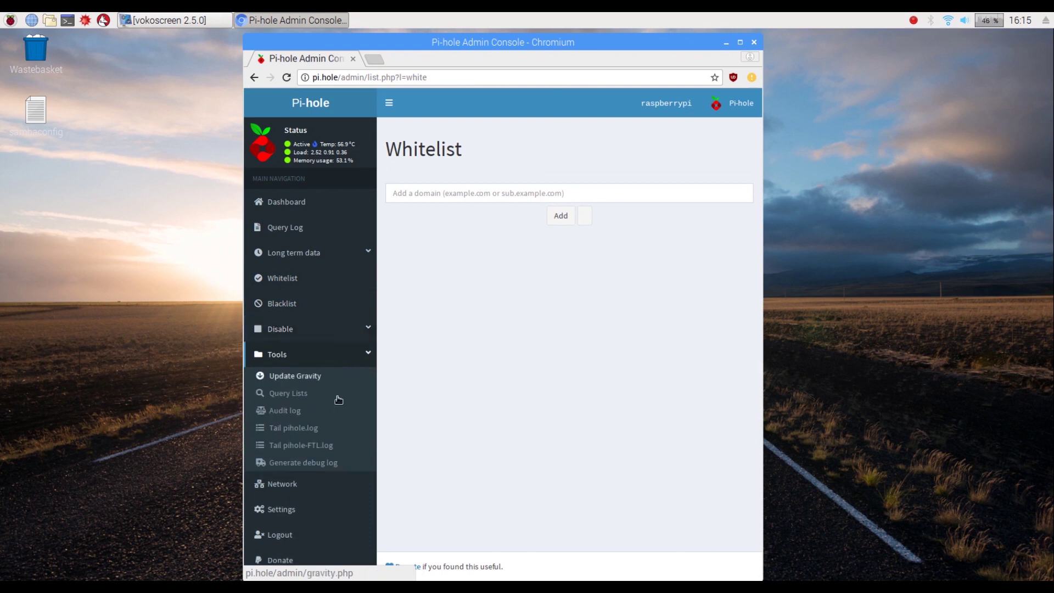
click(280, 509)
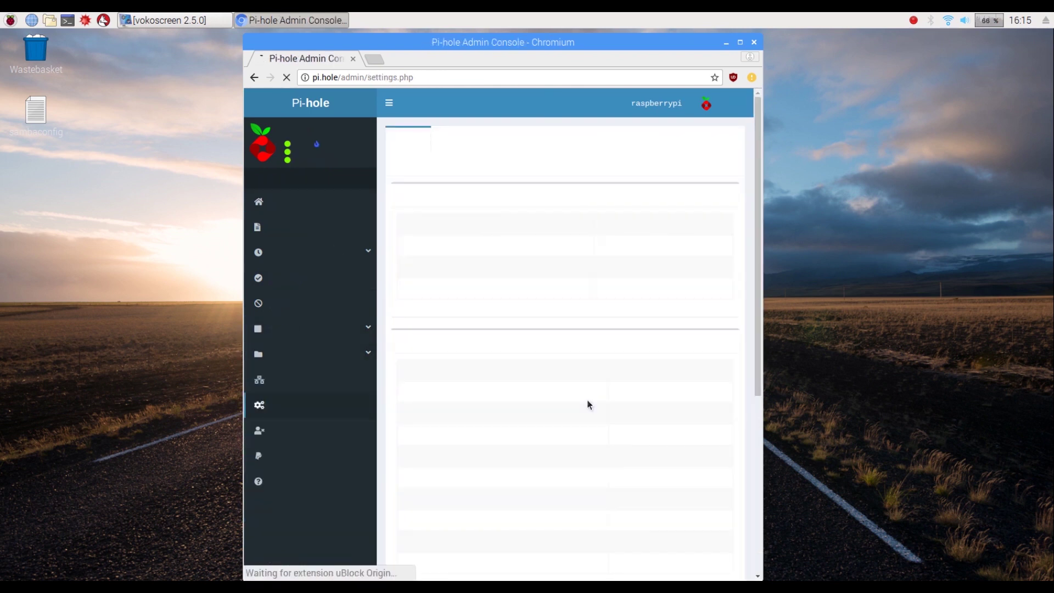
scroll(555, 328, down, 3)
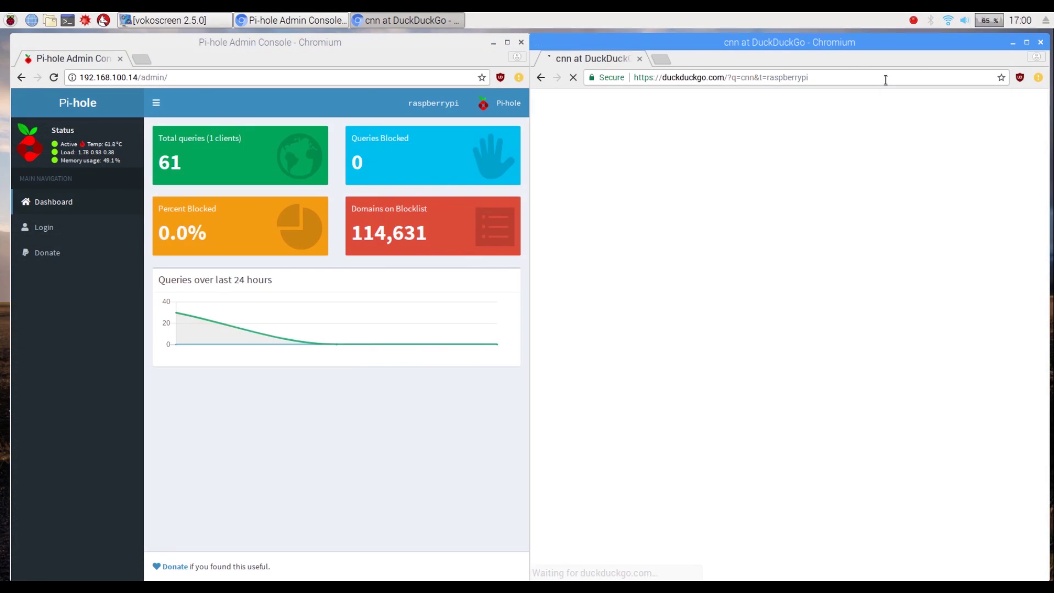
click(741, 77)
text(www.cnn.com)
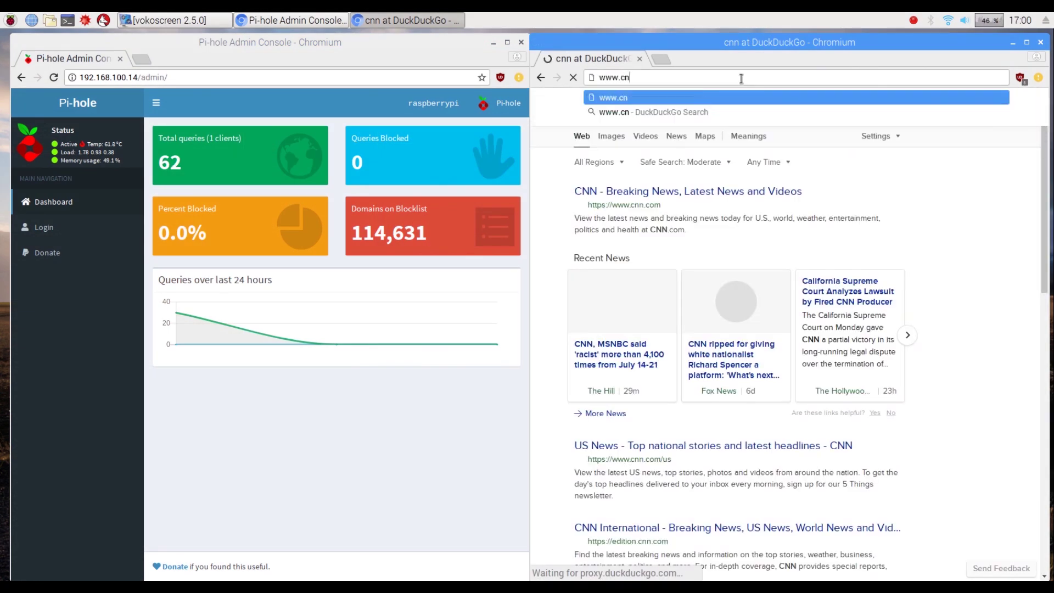
key(Return)
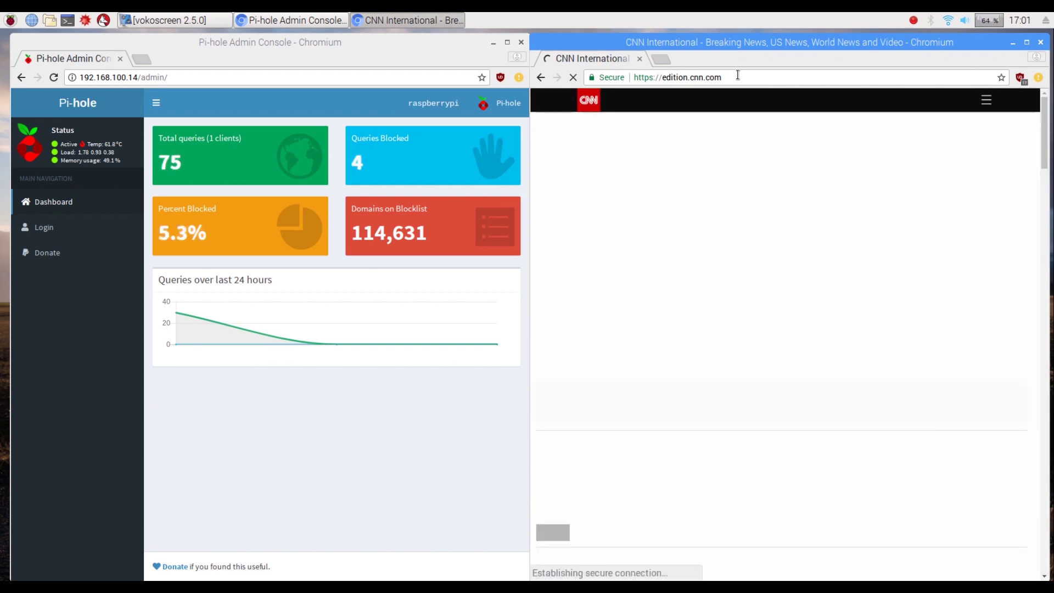
scroll(780, 260, down, 6)
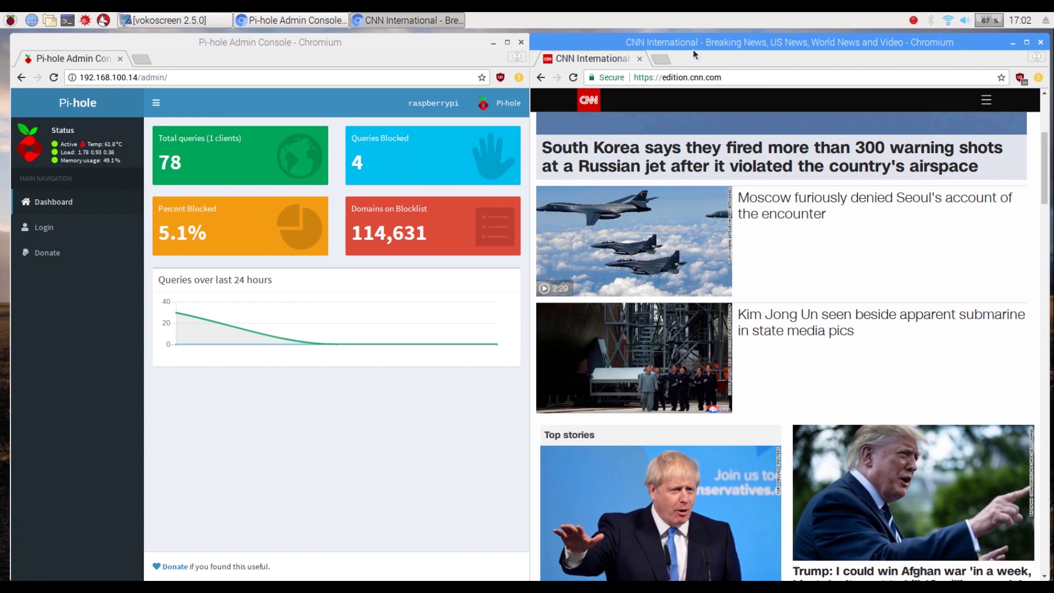
Step: Load pcmag.com in the second browser window and scroll down the PCMag page
click(808, 74)
text(pcmag)
text(.com)
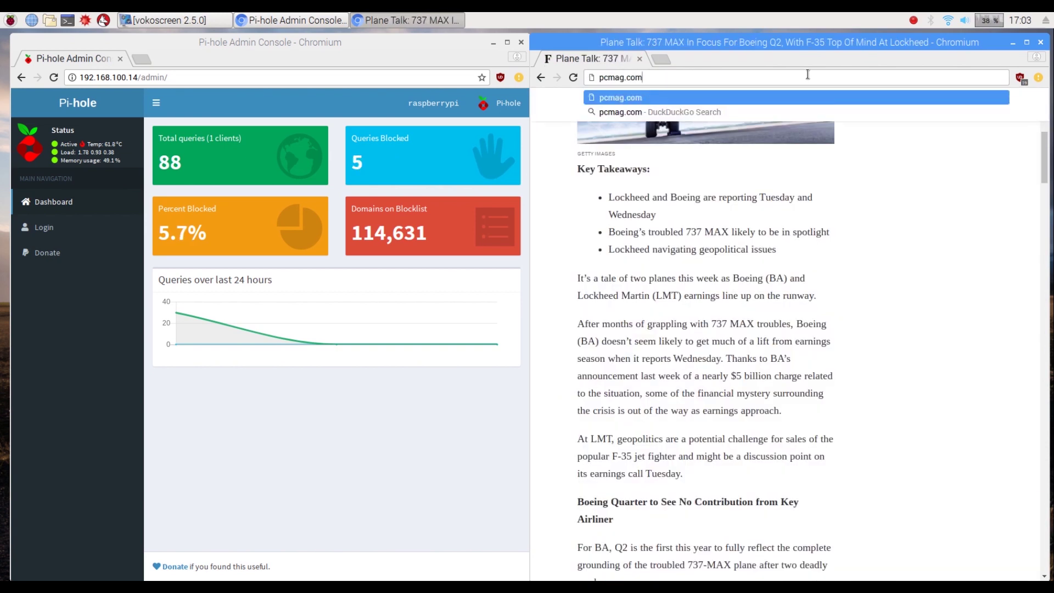
key(Return)
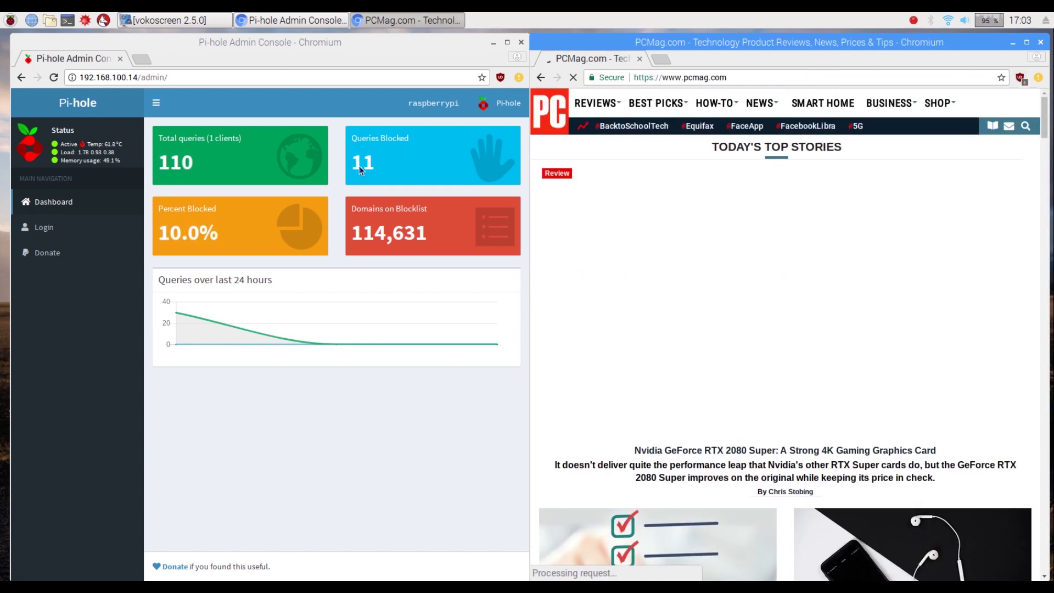
scroll(778, 346, down, 8)
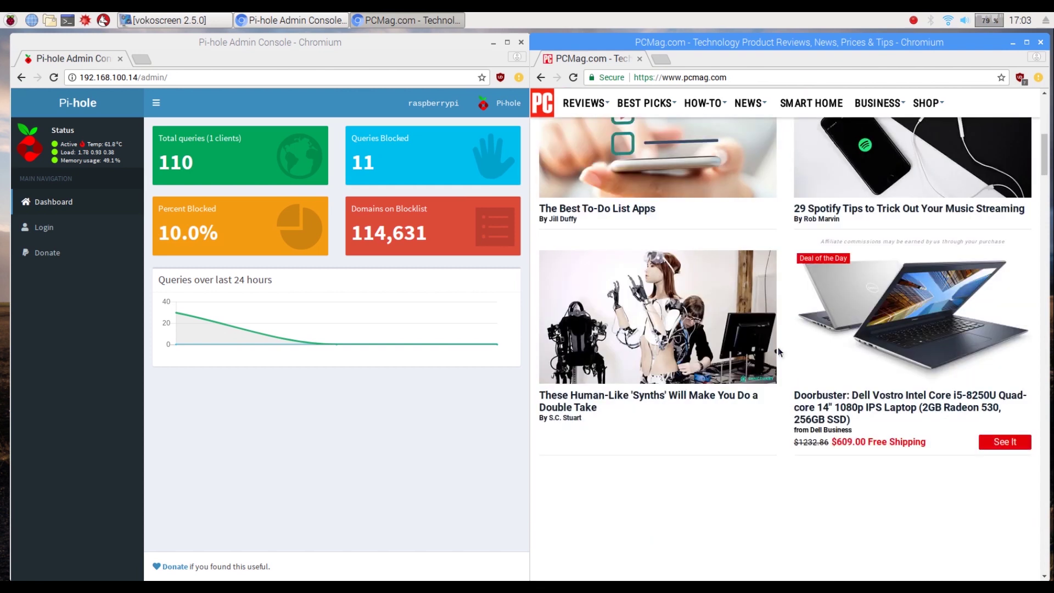
scroll(778, 347, down, 5)
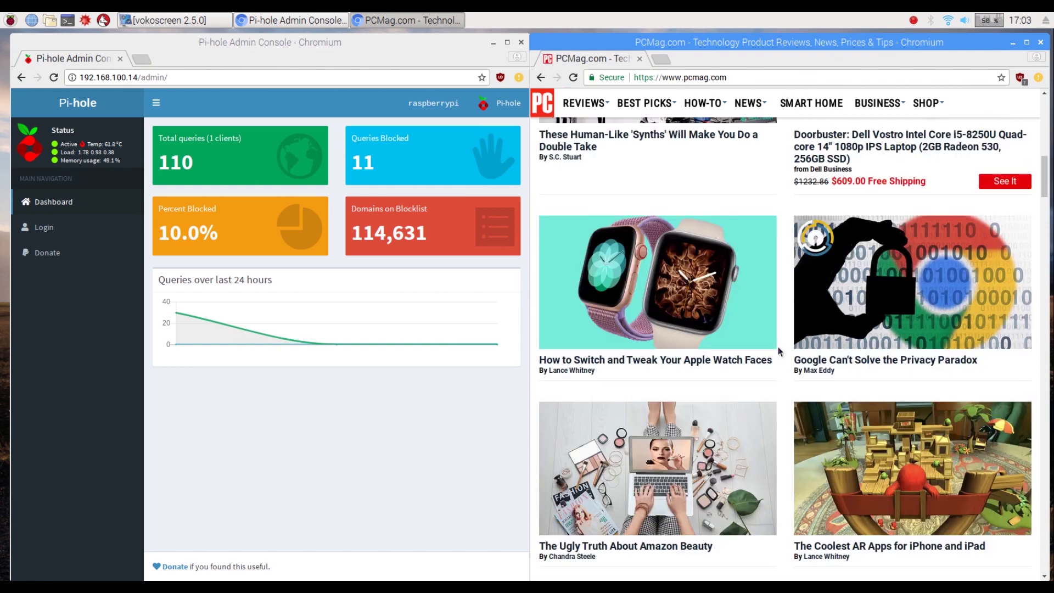